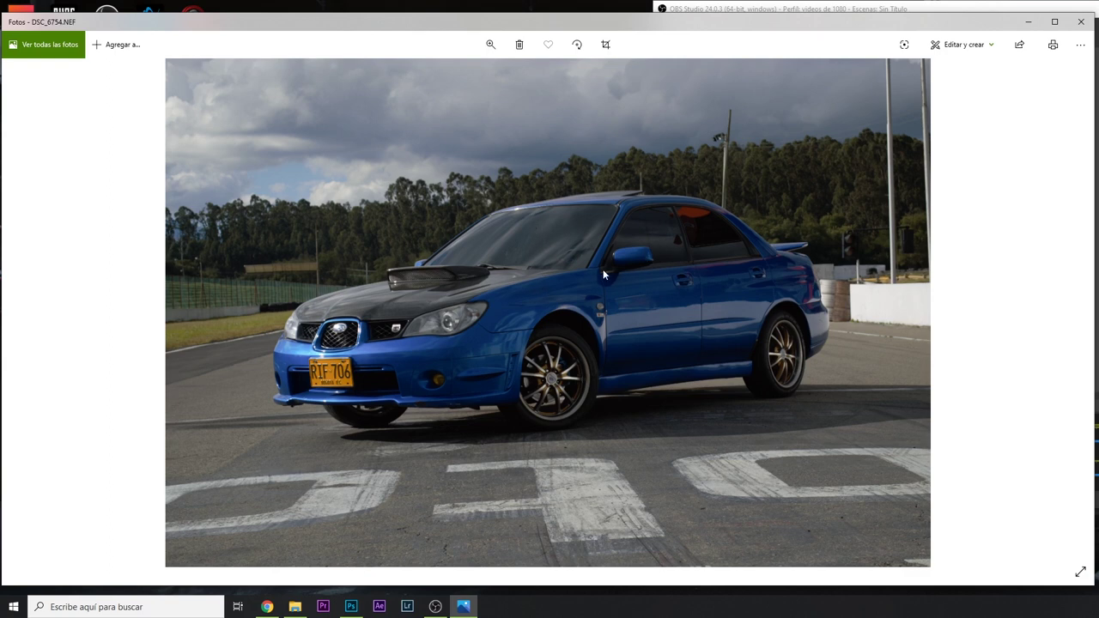
# Open DSC_6754.NEF from Microsoft Photos with Adobe Photoshop CC 2019
pyautogui.rightClick(549, 246)
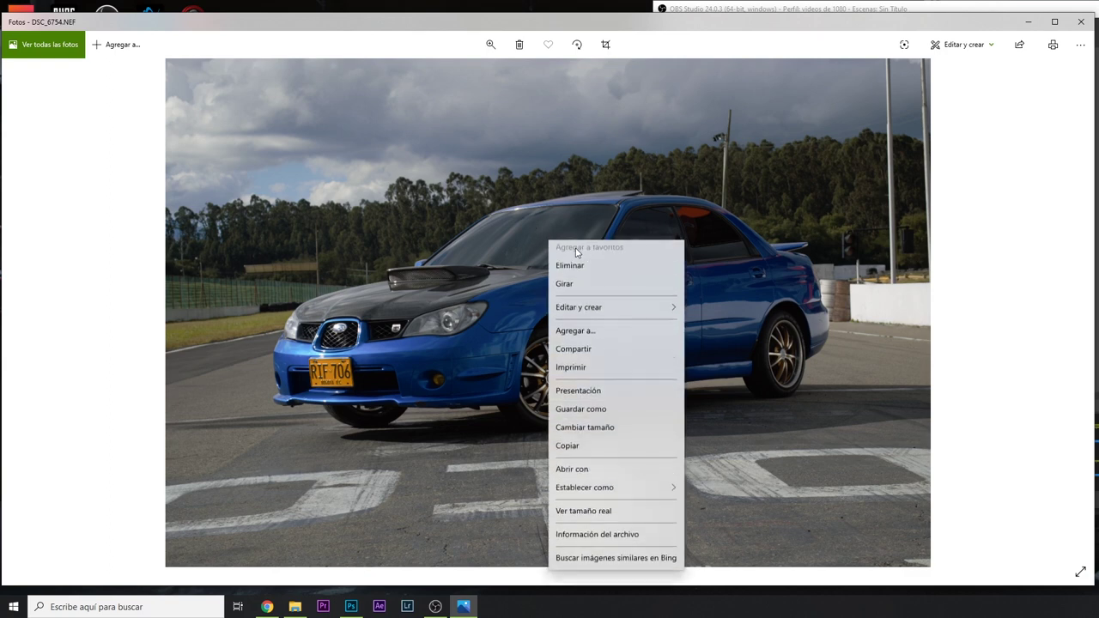
pyautogui.click(624, 473)
pyautogui.click(124, 151)
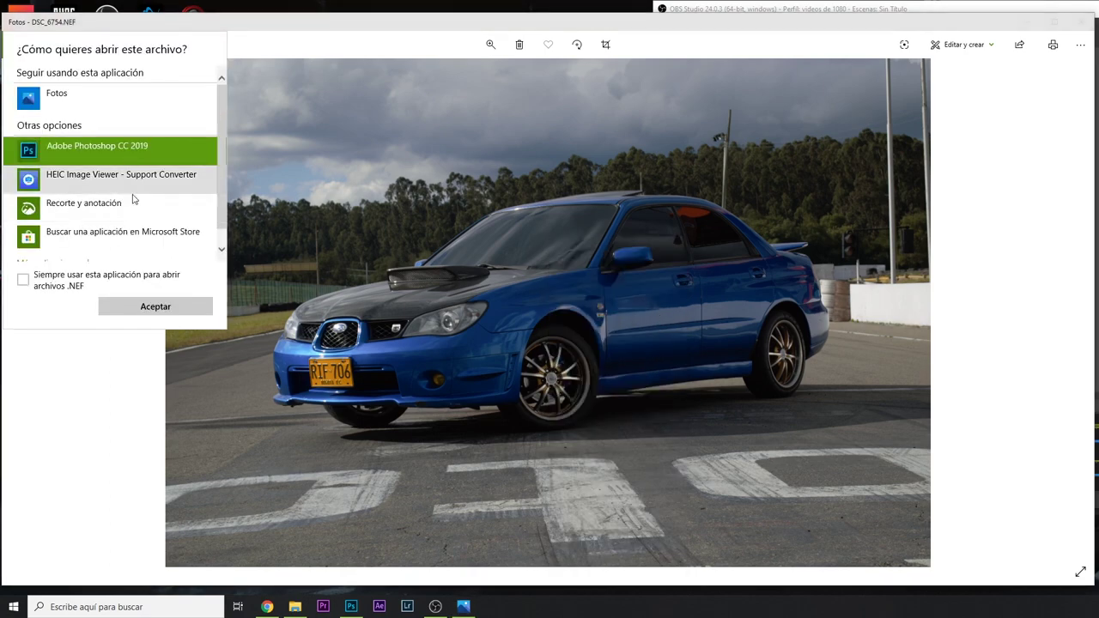
pyautogui.click(171, 309)
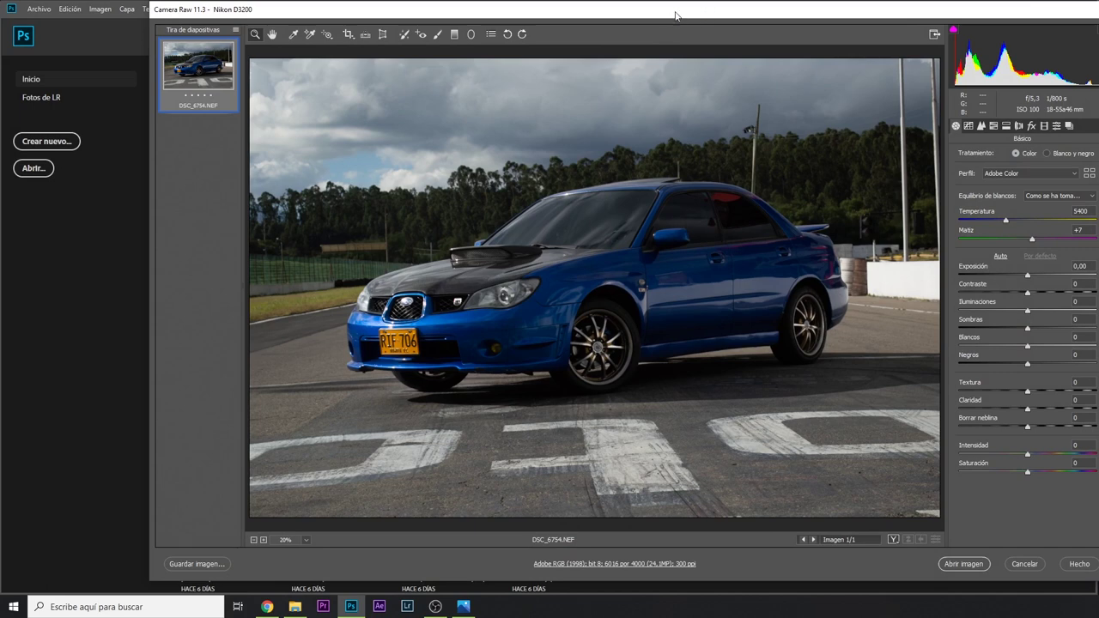
# Move the Camera Raw window aside and open DSC_6754.NEF unedited as a Photoshop document
pyautogui.moveTo(667, 15); pyautogui.dragTo(606, 19)
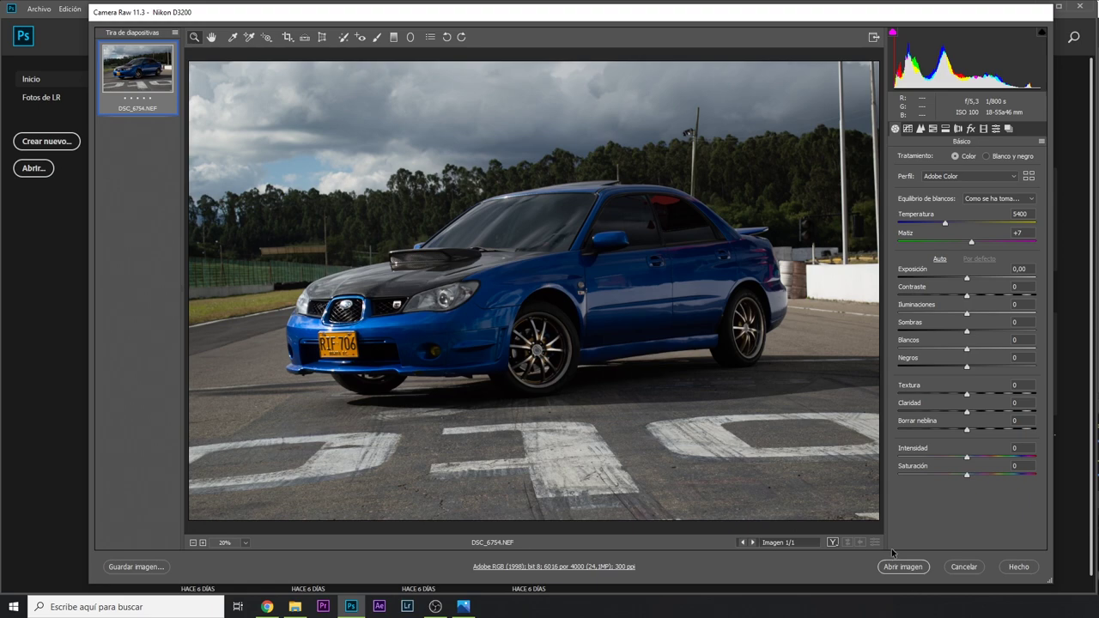
pyautogui.click(918, 568)
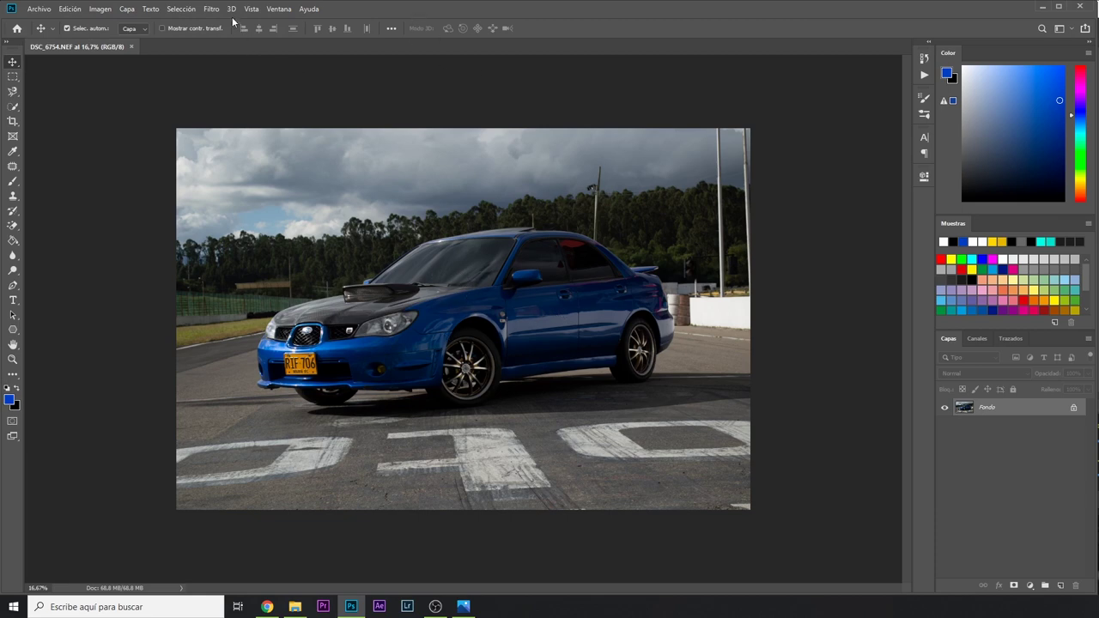
# Apply a Camera Raw filter: exposure +1,10, shadows +27, highlights -51, more texture
pyautogui.click(211, 8)
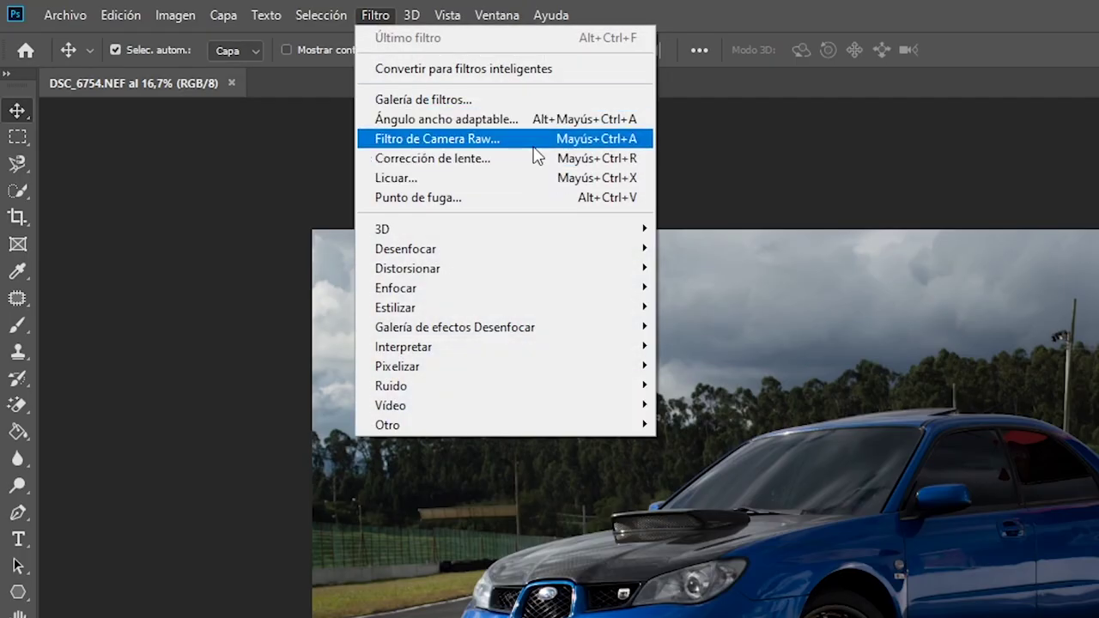
pyautogui.click(531, 140)
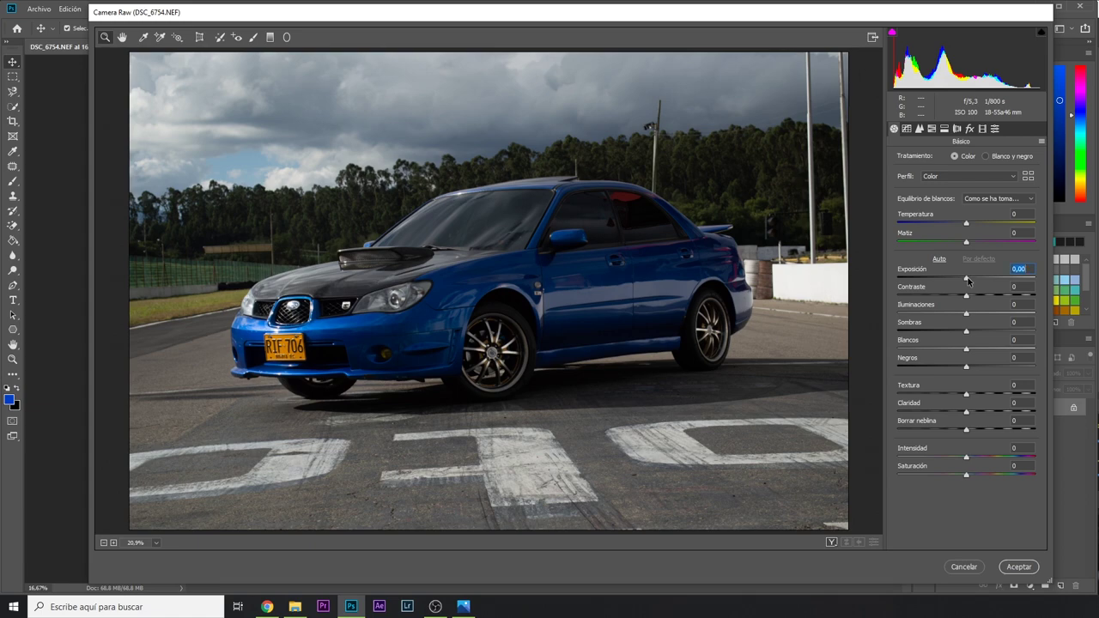
pyautogui.moveTo(966, 280); pyautogui.dragTo(982, 282)
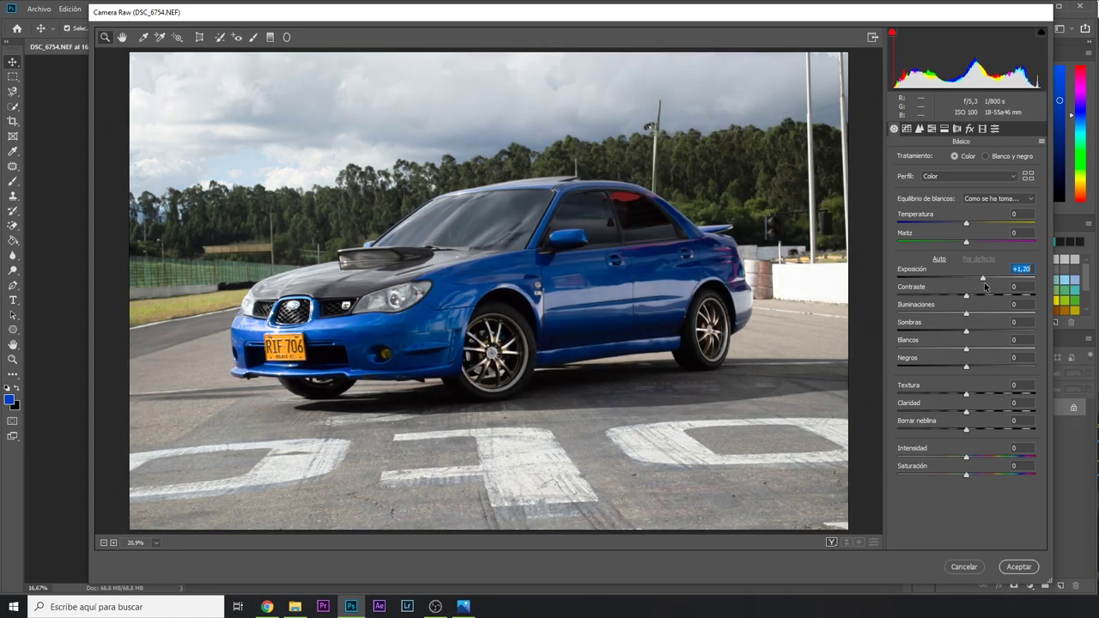
pyautogui.moveTo(966, 331)
pyautogui.mouseDown()
pyautogui.moveTo(984, 332)
pyautogui.moveTo(930, 316)
pyautogui.mouseUp()
pyautogui.moveTo(966, 395)
pyautogui.mouseDown()
pyautogui.moveTo(991, 398)
pyautogui.moveTo(973, 413)
pyautogui.moveTo(975, 434)
pyautogui.mouseUp()
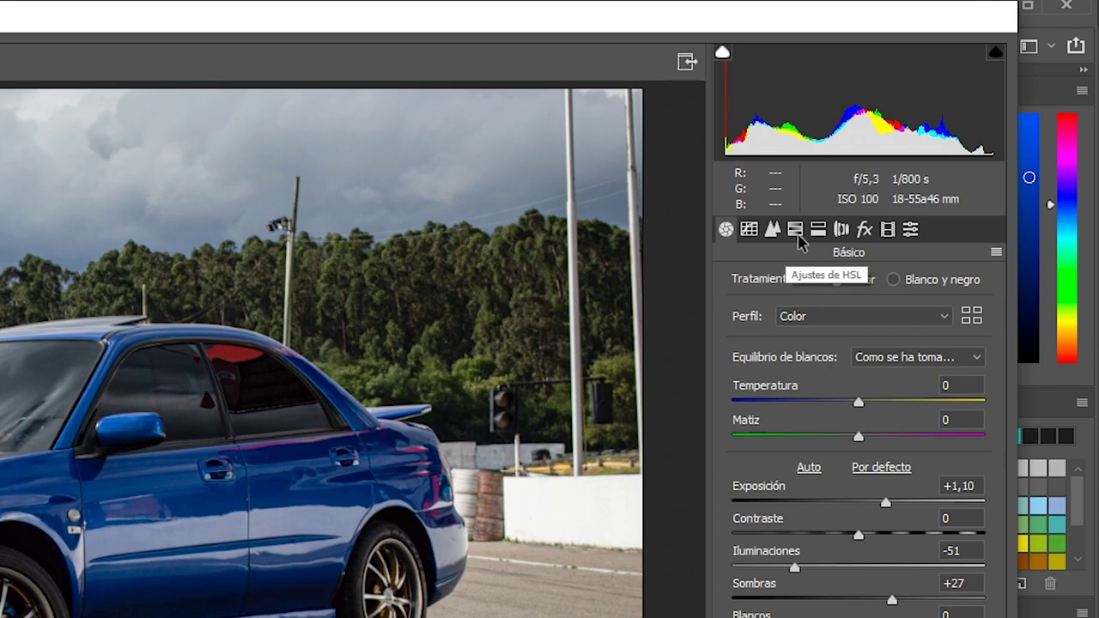
# In the HSL hue adjustments, shift the green hue to -86
pyautogui.click(797, 236)
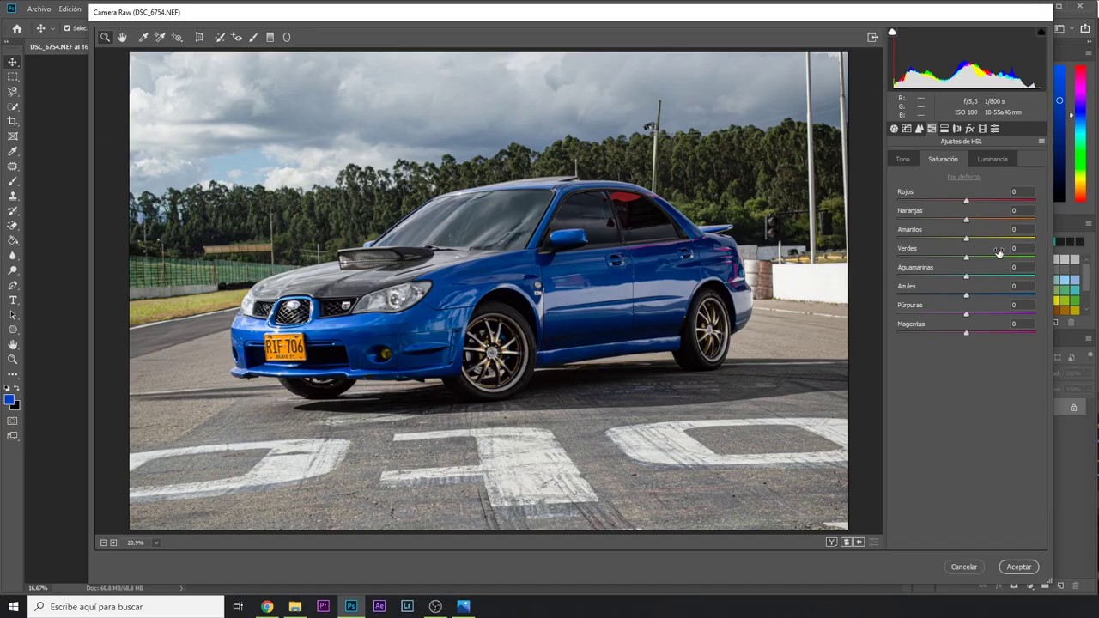
pyautogui.click(903, 159)
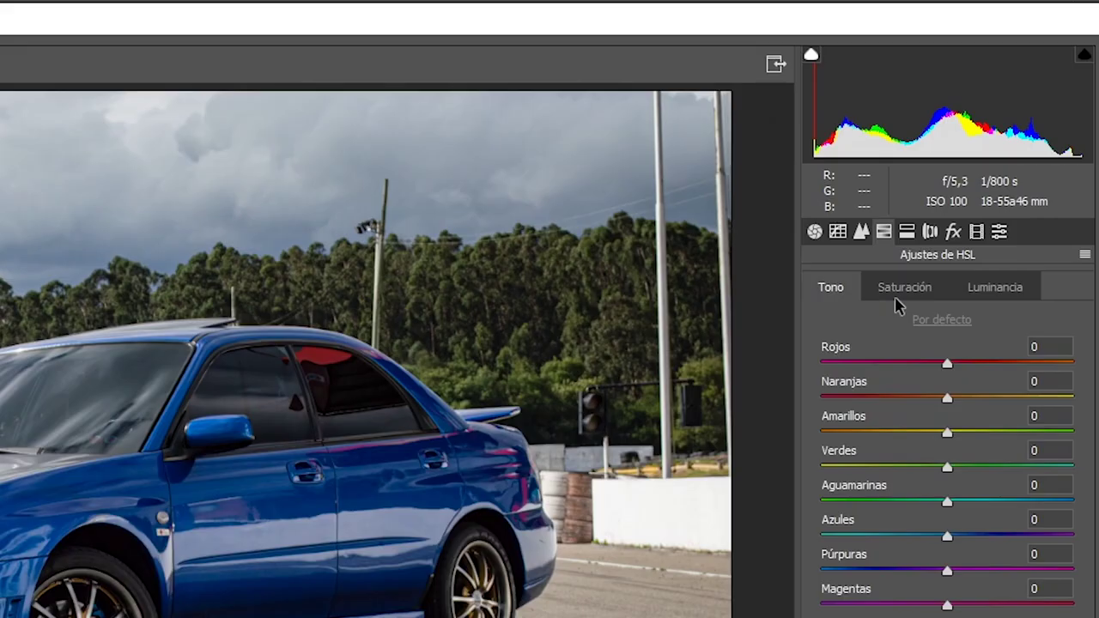
pyautogui.click(902, 292)
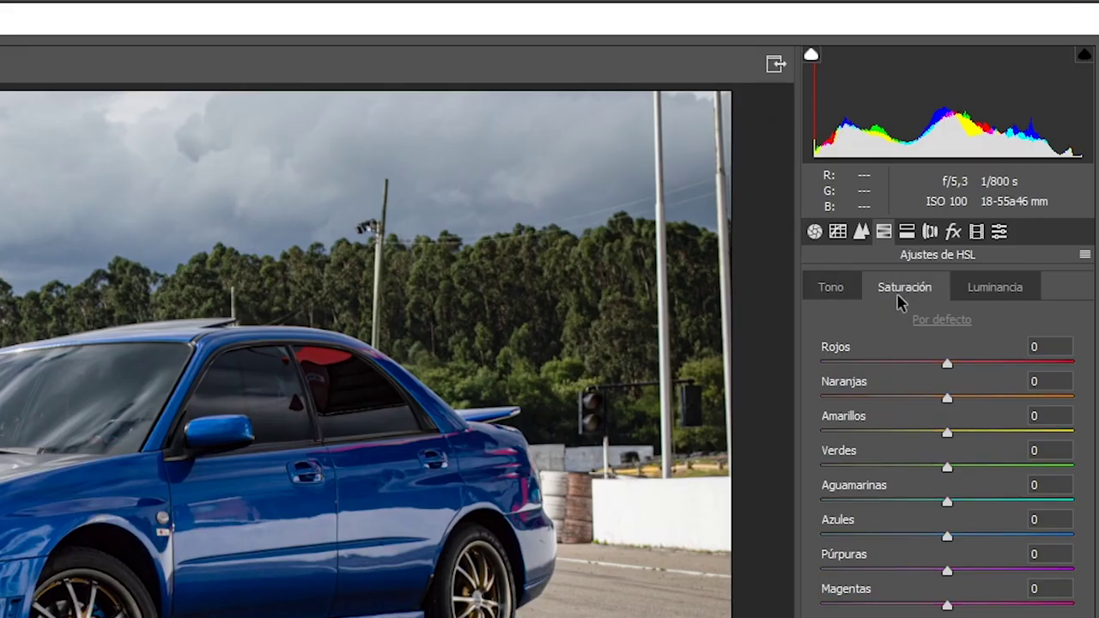
pyautogui.click(997, 292)
pyautogui.click(831, 293)
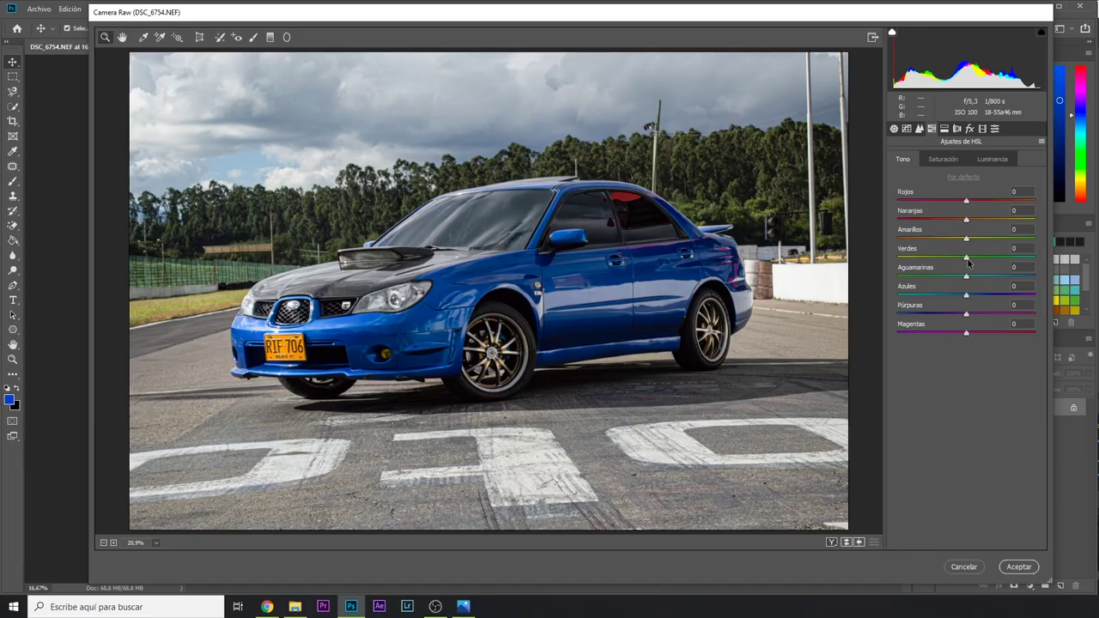
pyautogui.moveTo(967, 260); pyautogui.dragTo(914, 266)
pyautogui.moveTo(913, 266); pyautogui.dragTo(953, 260)
pyautogui.moveTo(893, 448); pyautogui.dragTo(797, 440)
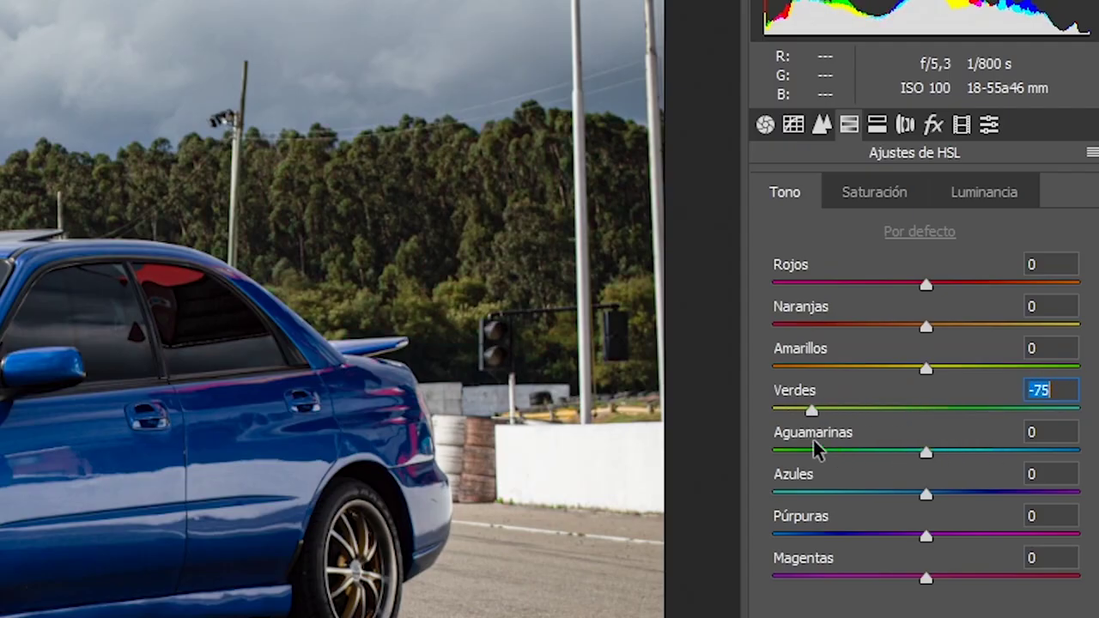
# Lower the yellow hue to about -83 and desaturate the greens to -35
pyautogui.click(924, 369)
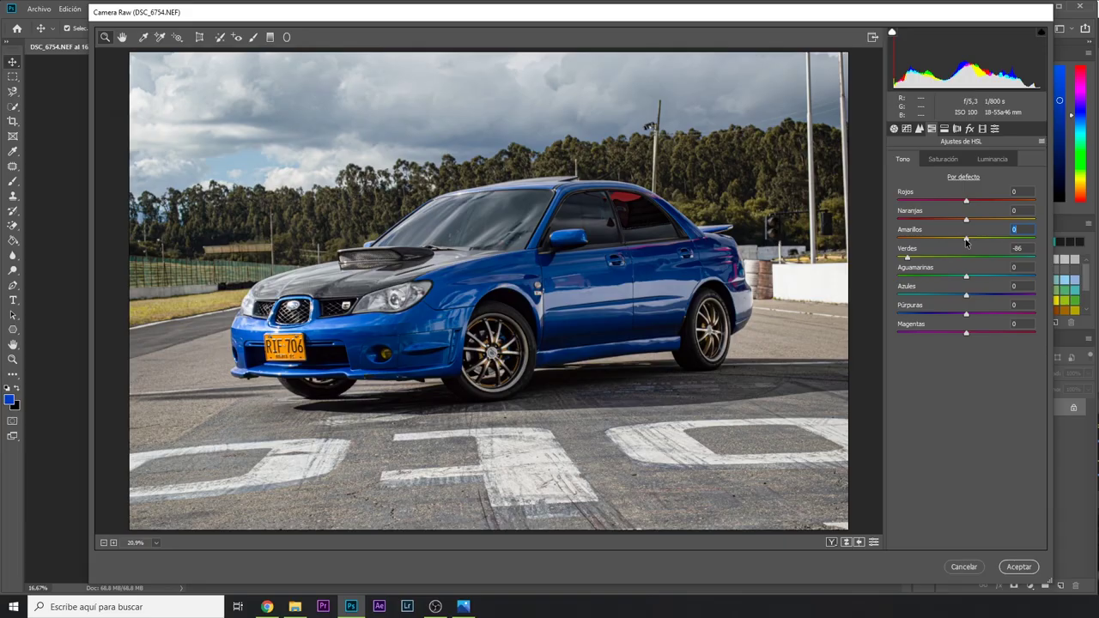
pyautogui.moveTo(966, 241); pyautogui.dragTo(927, 261)
pyautogui.moveTo(927, 261); pyautogui.dragTo(901, 271)
pyautogui.moveTo(901, 271); pyautogui.dragTo(913, 247)
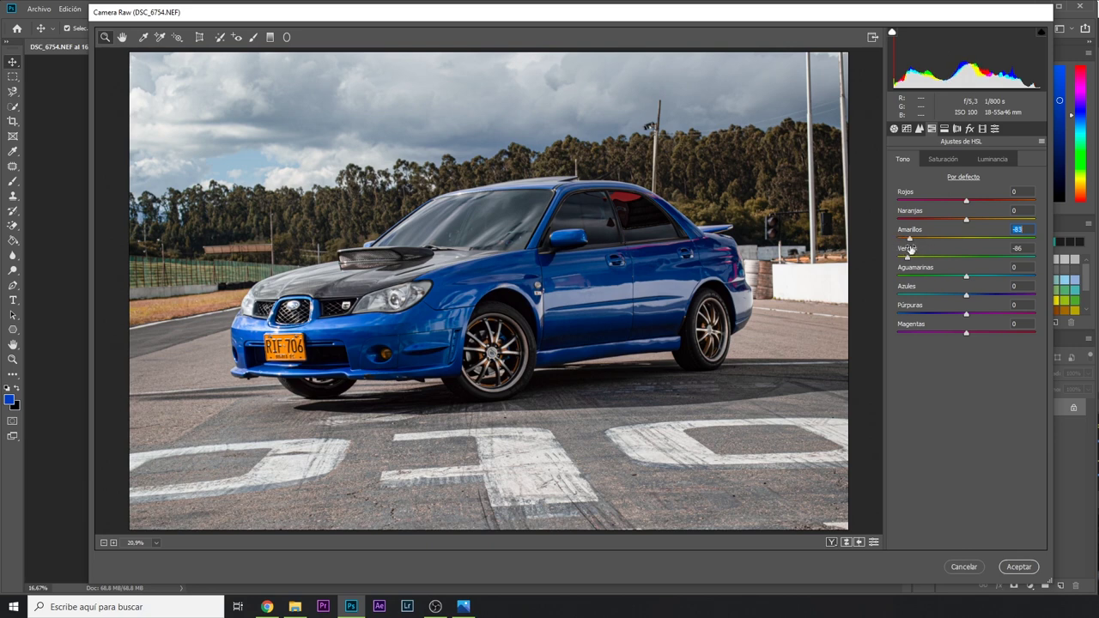
pyautogui.moveTo(913, 247); pyautogui.dragTo(909, 248)
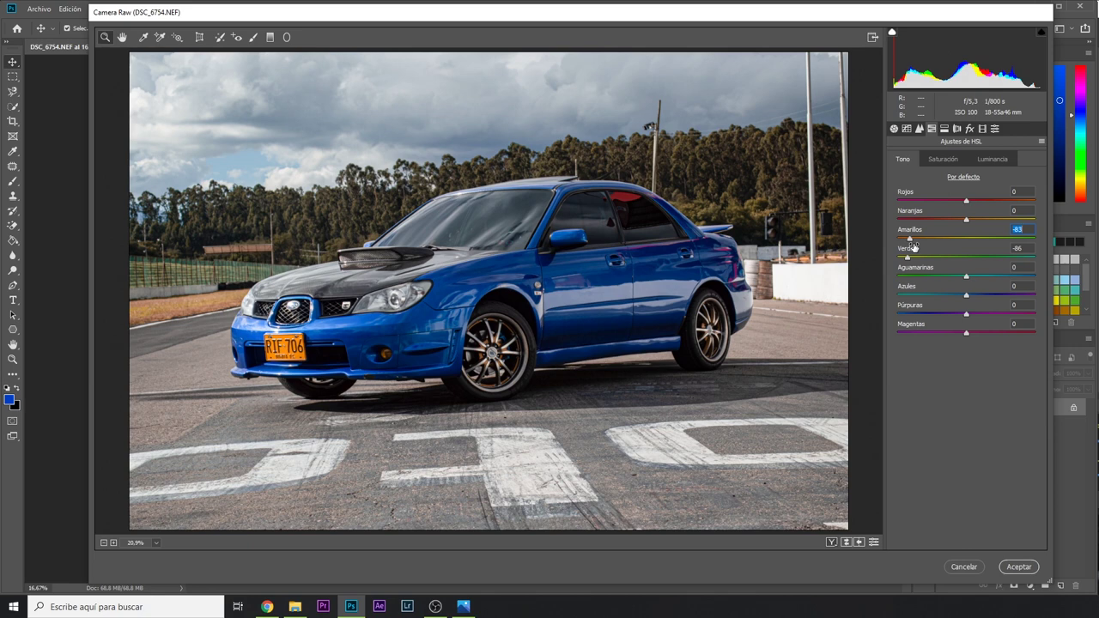
pyautogui.click(944, 159)
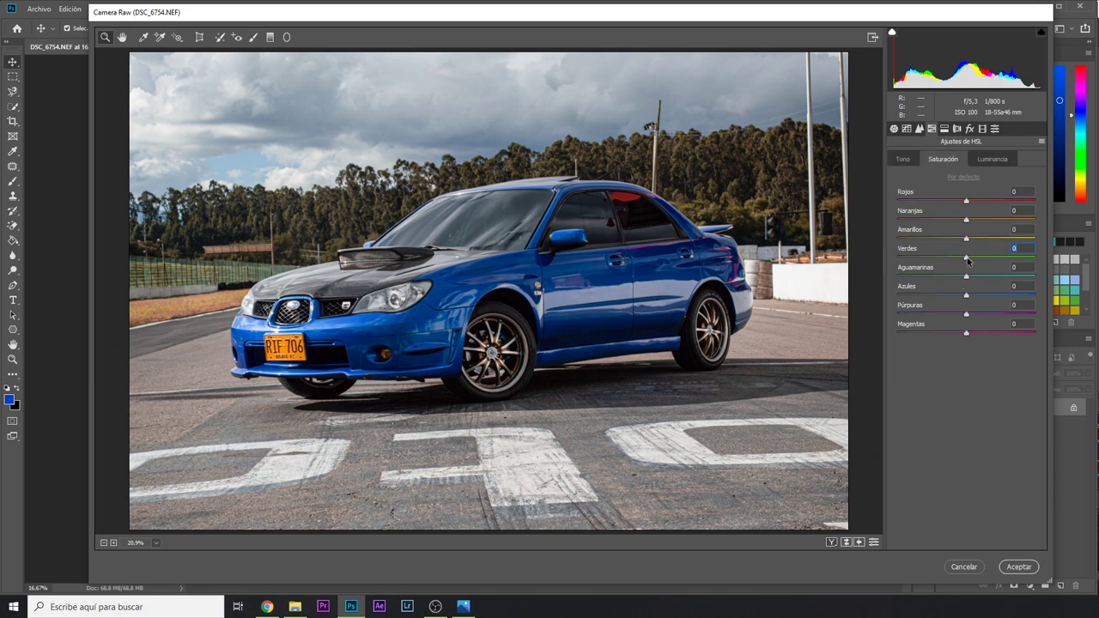
pyautogui.moveTo(967, 259)
pyautogui.mouseDown()
pyautogui.moveTo(944, 262)
pyautogui.moveTo(994, 244)
pyautogui.moveTo(977, 221)
pyautogui.moveTo(983, 232)
pyautogui.mouseUp()
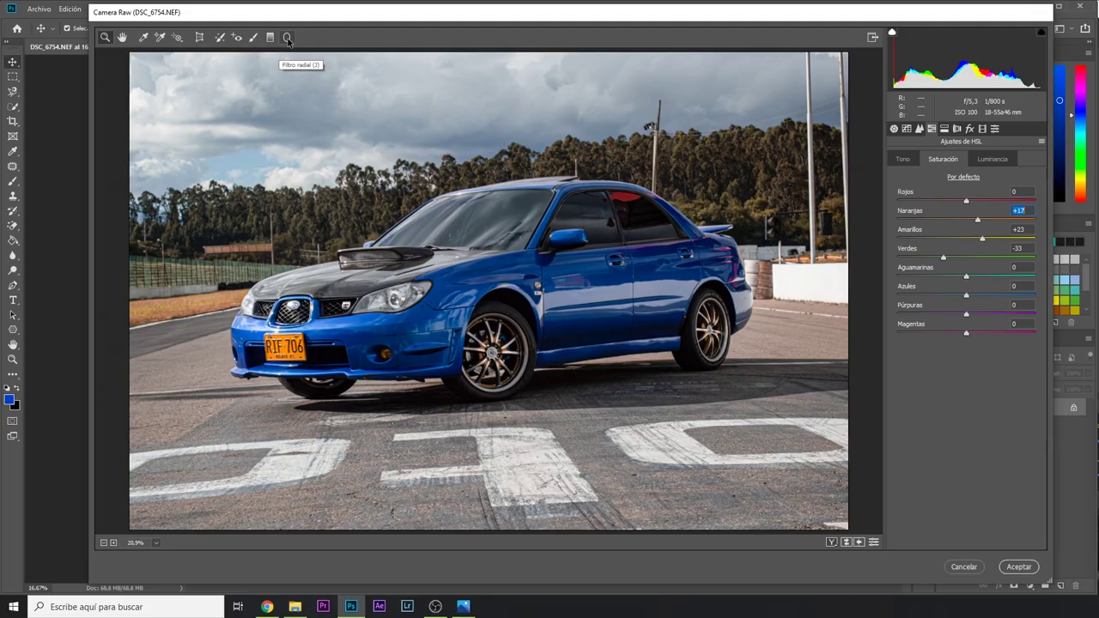
# Start a radial filter with all its adjustment settings reset to 0
pyautogui.click(288, 39)
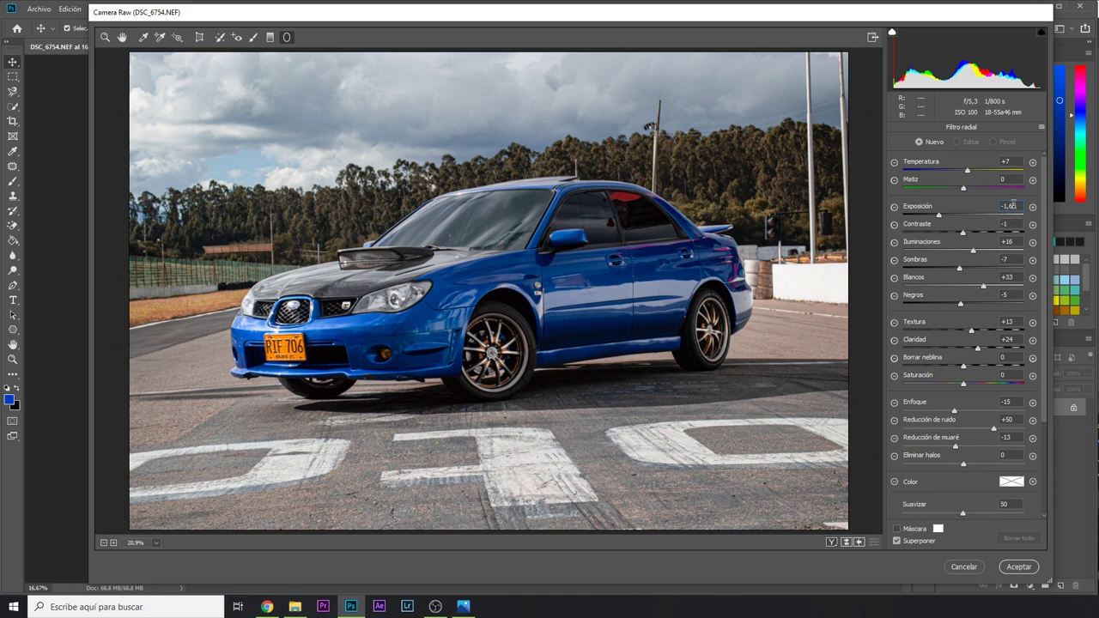
pyautogui.write('0')
pyautogui.press('Tab')
pyautogui.write('0')
pyautogui.press('Tab')
pyautogui.write('0')
pyautogui.press('Tab')
pyautogui.write('0')
pyautogui.press('Tab')
pyautogui.press('Tab')
pyautogui.press('Tab')
pyautogui.write('0')
pyautogui.click(1014, 402)
pyautogui.write('0')
pyautogui.press('Tab')
pyautogui.press('Tab')
pyautogui.write('0')
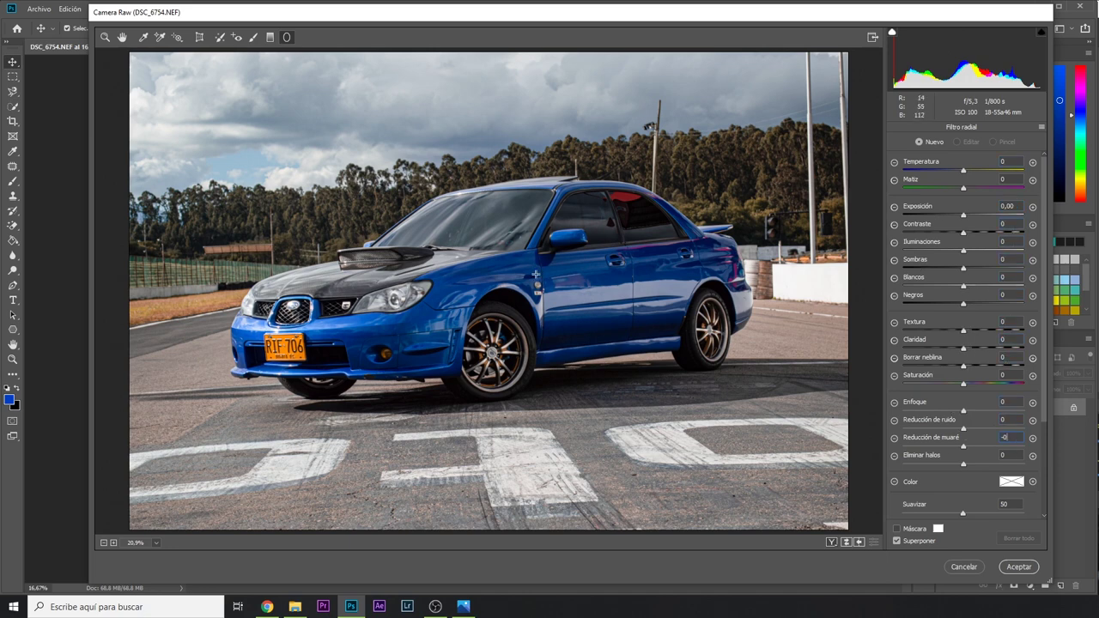
# Draw and narrow the radial filter ellipse around the car
pyautogui.moveTo(512, 276); pyautogui.dragTo(734, 374)
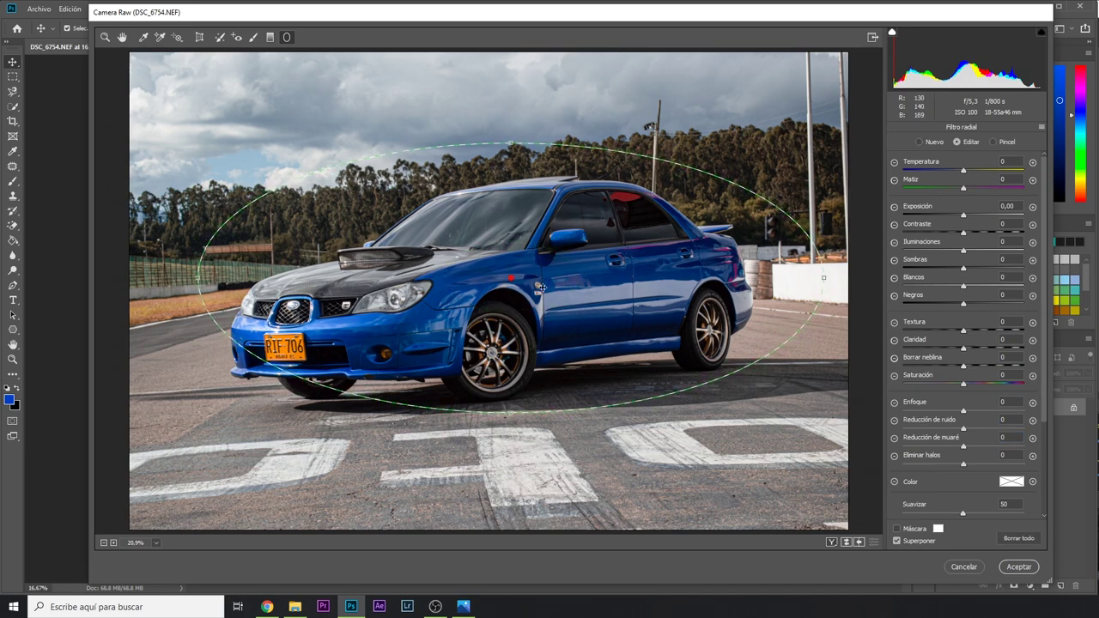
pyautogui.moveTo(506, 278); pyautogui.dragTo(500, 298)
pyautogui.moveTo(820, 297); pyautogui.dragTo(828, 280)
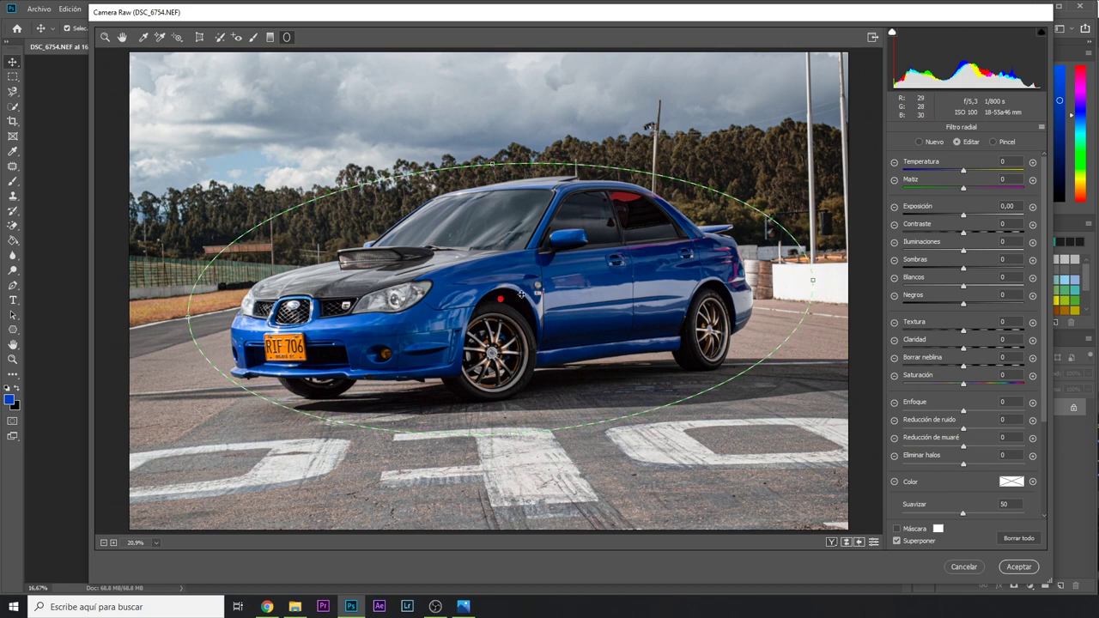
pyautogui.moveTo(176, 329); pyautogui.dragTo(196, 318)
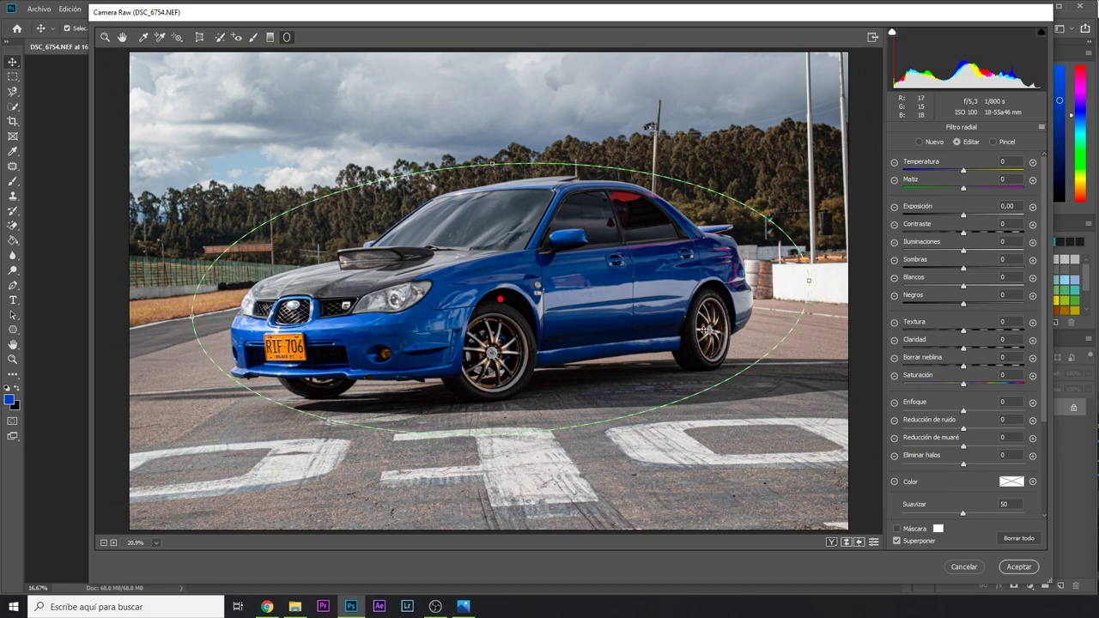
pyautogui.moveTo(500, 299); pyautogui.dragTo(494, 300)
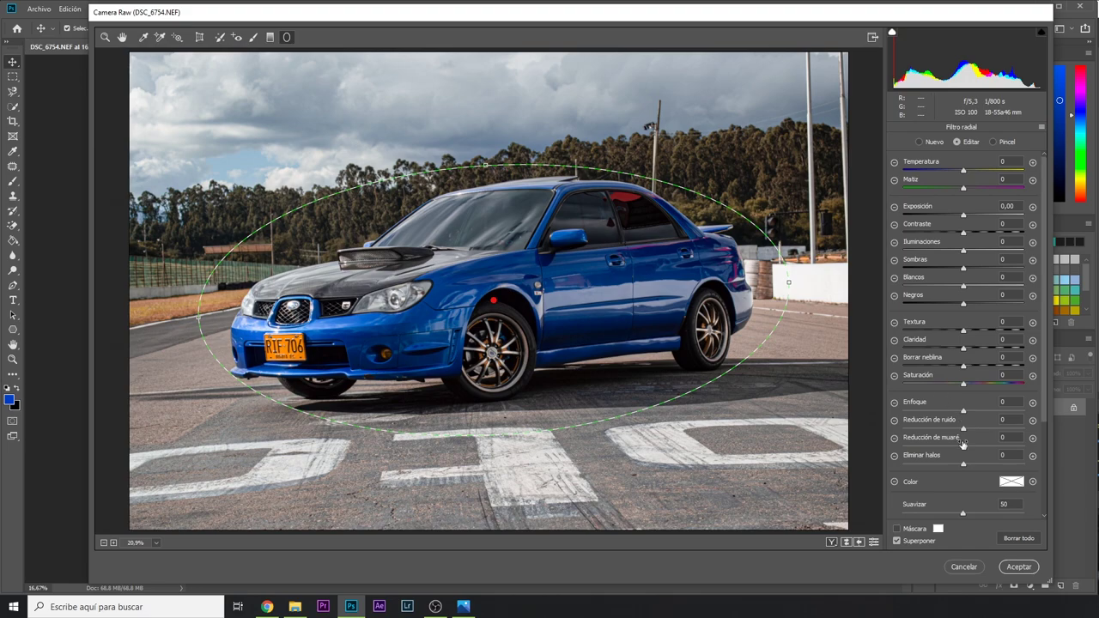
# Set the radial filter to affect the interior, with exposure +0,40 and texture +20
pyautogui.scroll(-3, 970, 466)
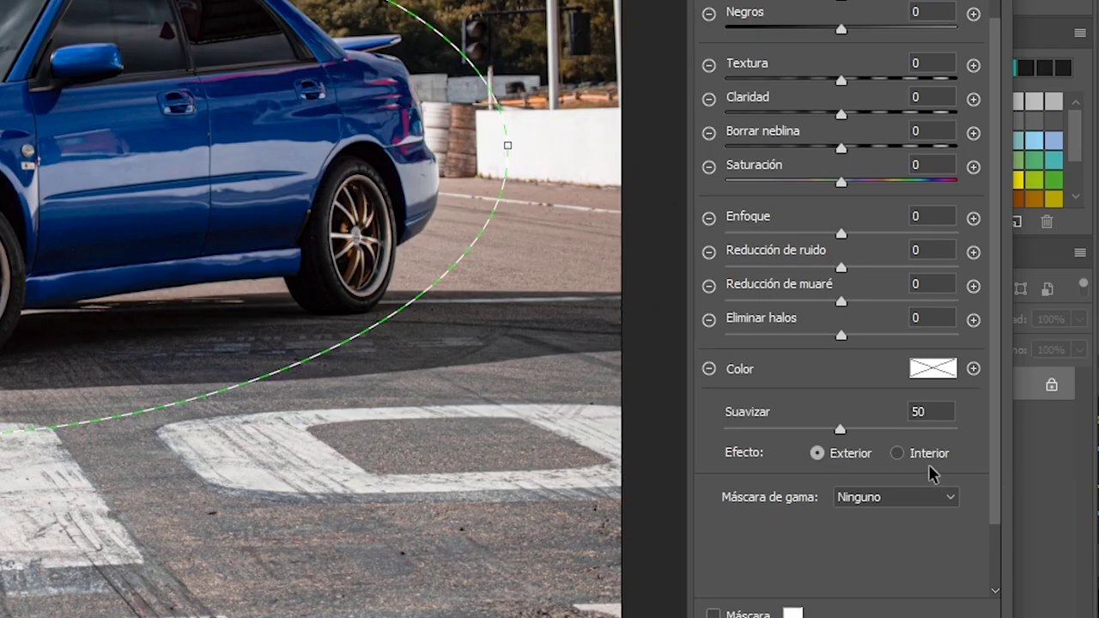
pyautogui.click(898, 454)
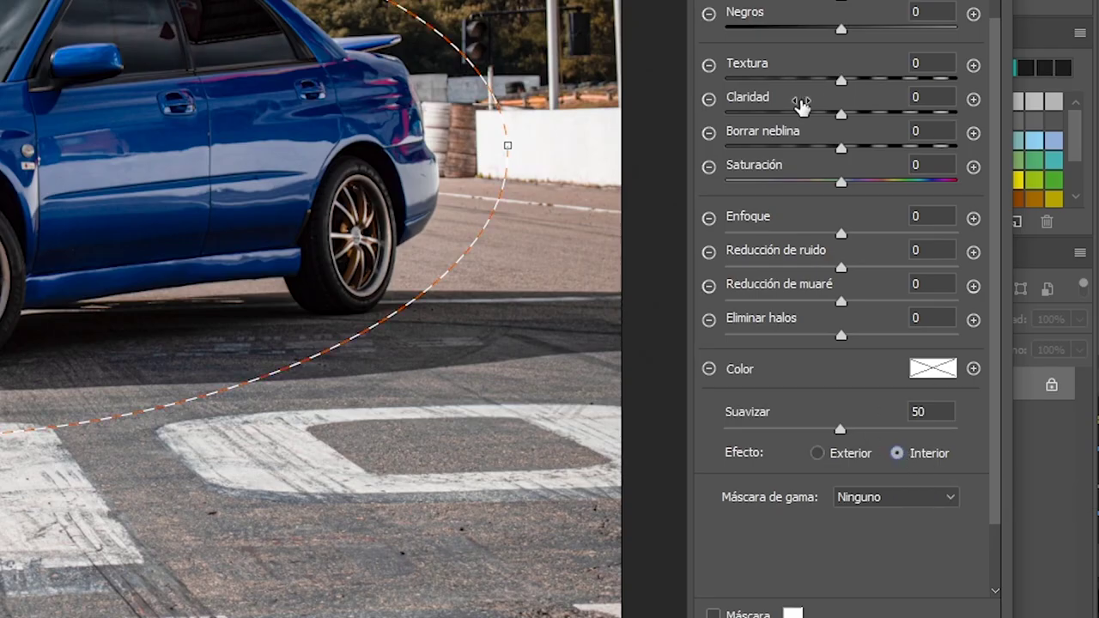
pyautogui.scroll(1, 812, 120)
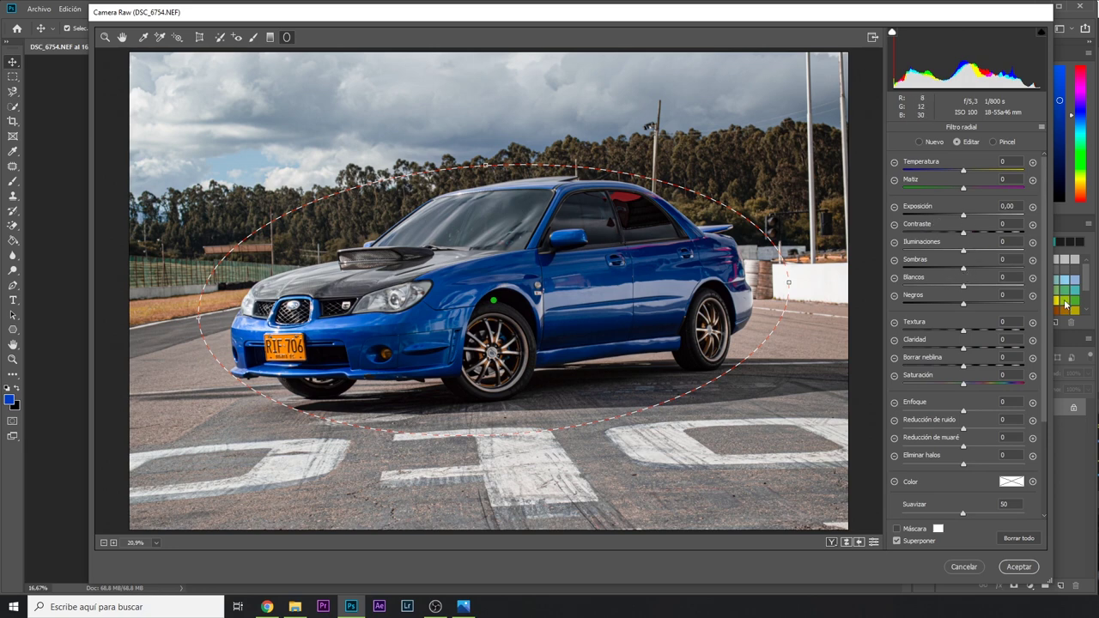
pyautogui.moveTo(964, 217)
pyautogui.mouseDown()
pyautogui.moveTo(975, 223)
pyautogui.moveTo(969, 217)
pyautogui.moveTo(972, 271)
pyautogui.mouseUp()
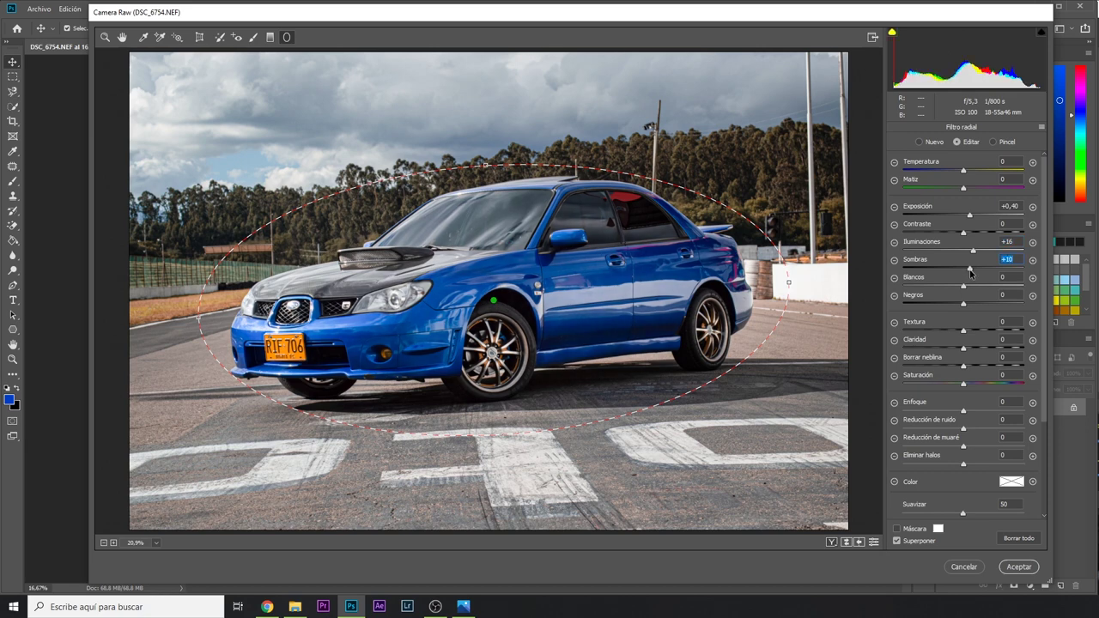
pyautogui.moveTo(964, 330); pyautogui.dragTo(970, 348)
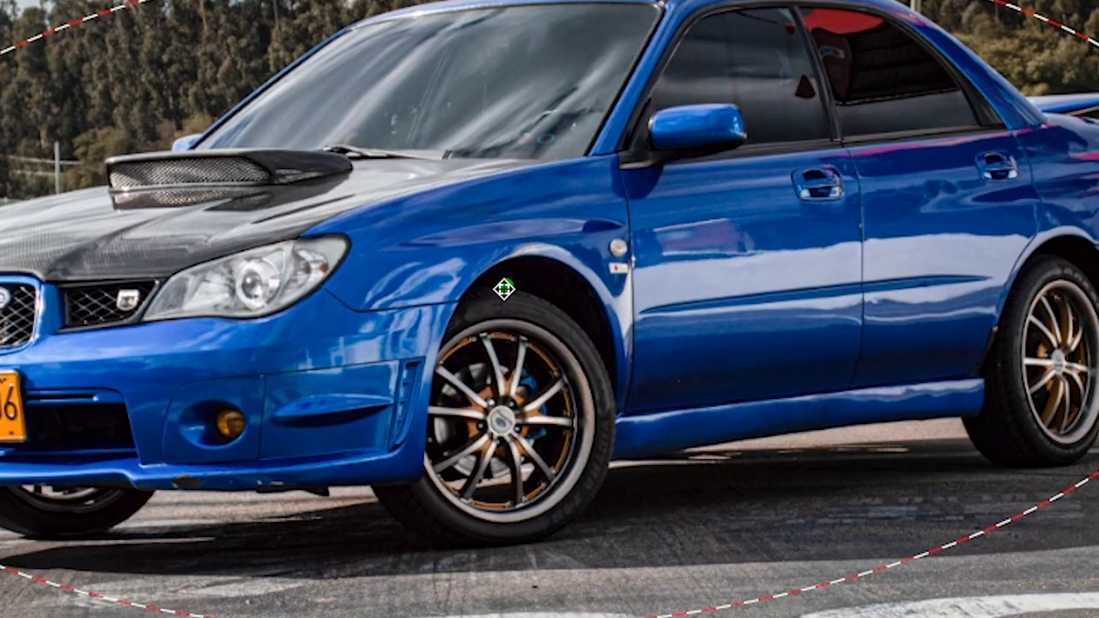
# Duplicate the radial filter, enlarge the copy, and set it to affect the exterior
pyautogui.rightClick(494, 301)
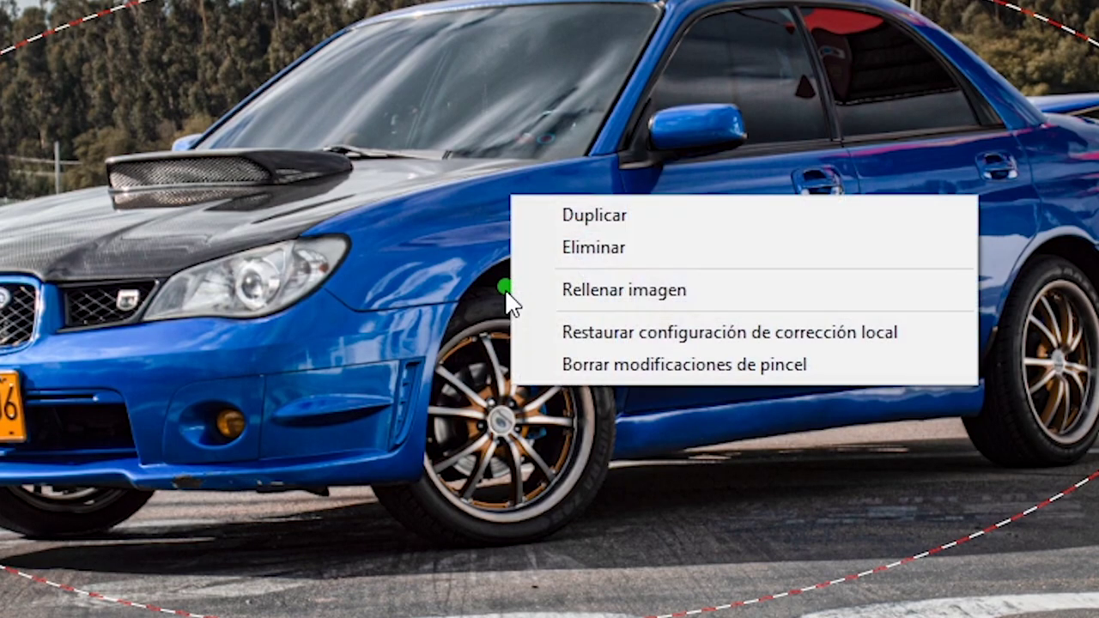
pyautogui.click(684, 222)
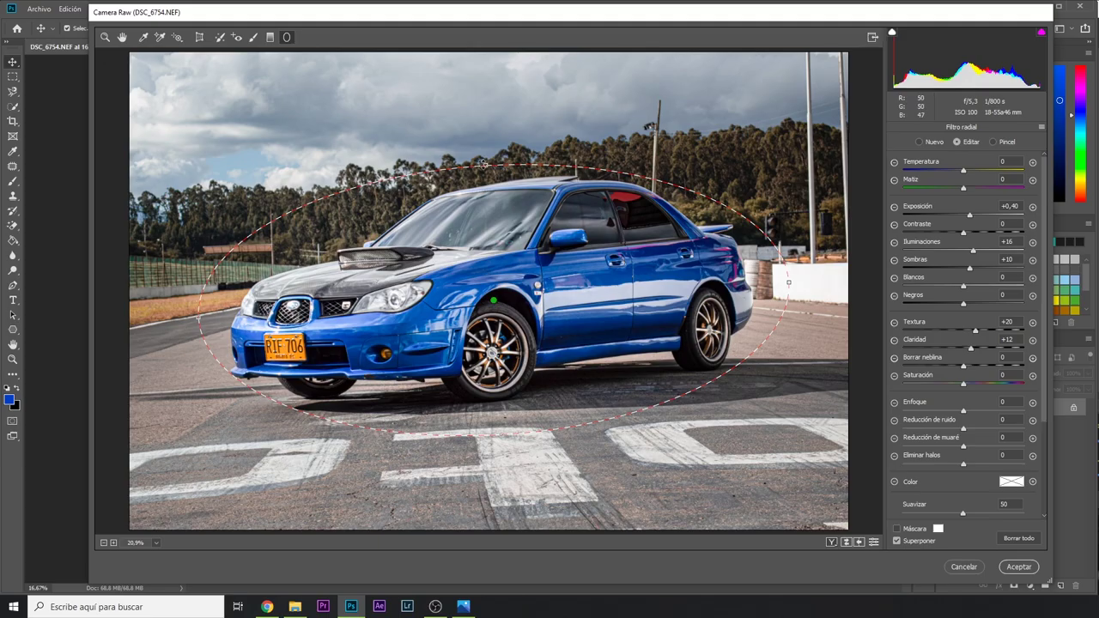
pyautogui.moveTo(485, 163); pyautogui.dragTo(485, 148)
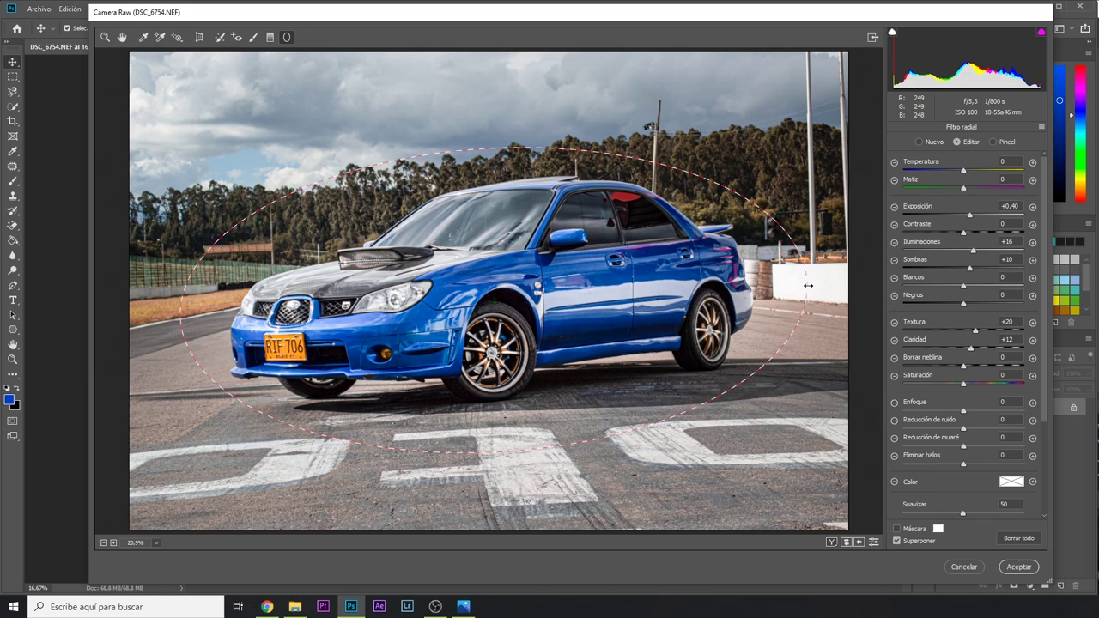
pyautogui.moveTo(789, 284); pyautogui.dragTo(814, 281)
pyautogui.scroll(-3, 999, 455)
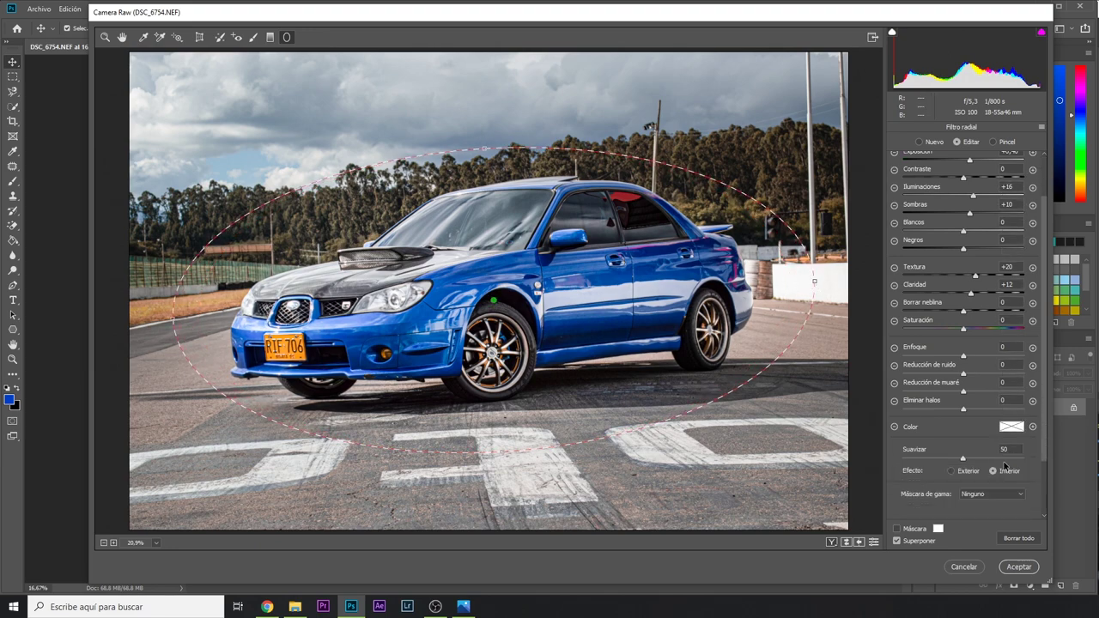
pyautogui.scroll(-1, 964, 474)
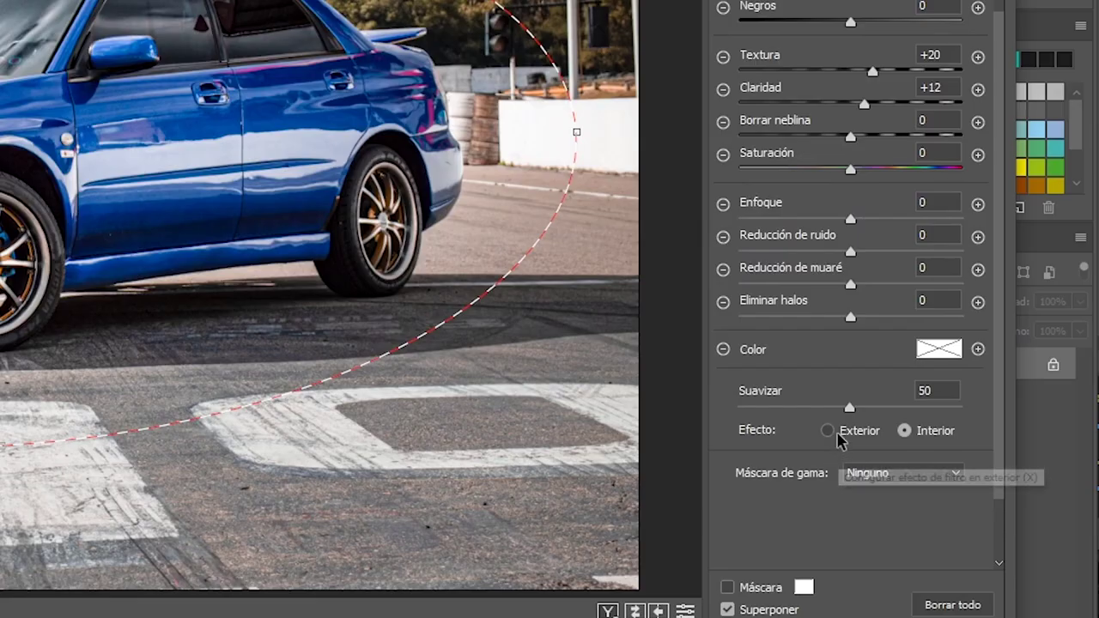
pyautogui.click(952, 444)
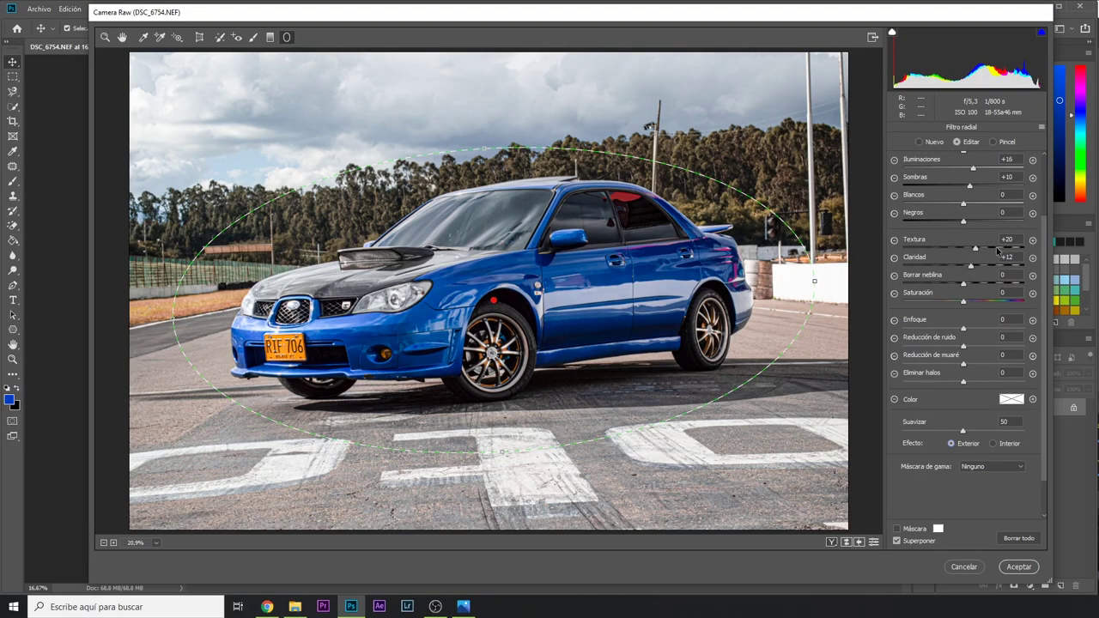
pyautogui.scroll(2, 988, 316)
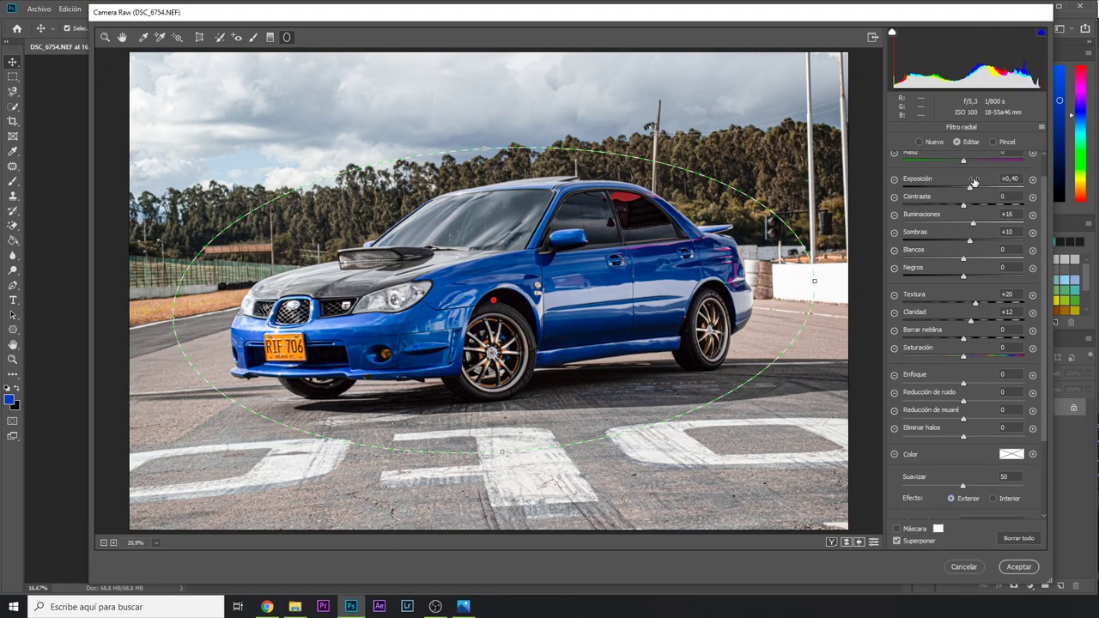
pyautogui.scroll(1, 974, 201)
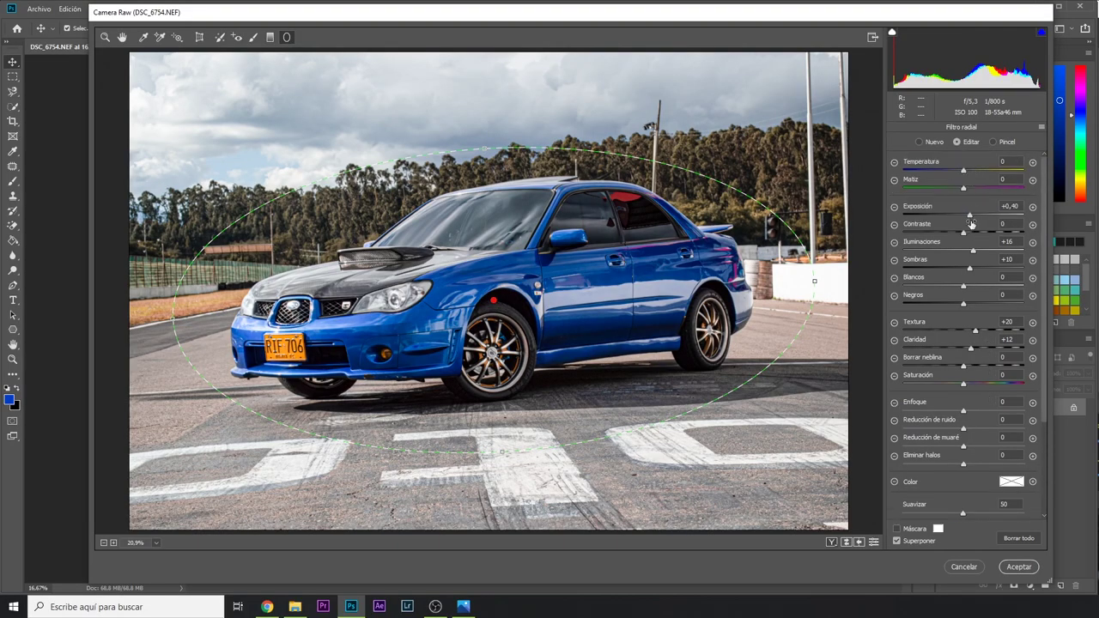
# Darken the surroundings to exposure -1,70 with shadows +50, texture +4 and sharpening -26
pyautogui.moveTo(970, 218); pyautogui.dragTo(943, 226)
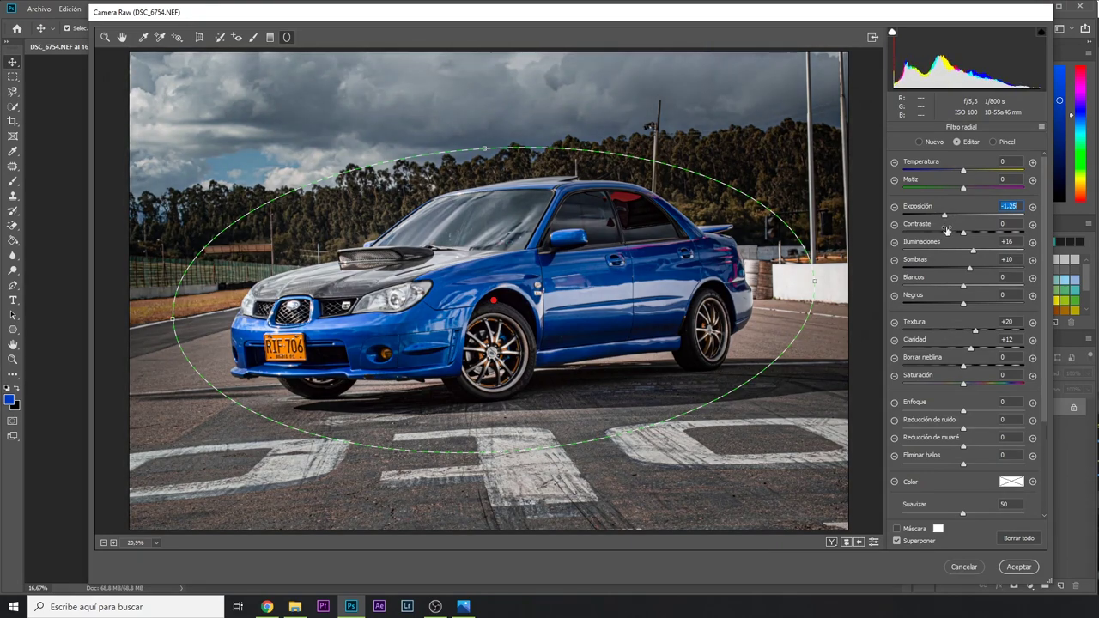
pyautogui.moveTo(969, 268)
pyautogui.mouseDown()
pyautogui.moveTo(1000, 281)
pyautogui.moveTo(945, 259)
pyautogui.mouseUp()
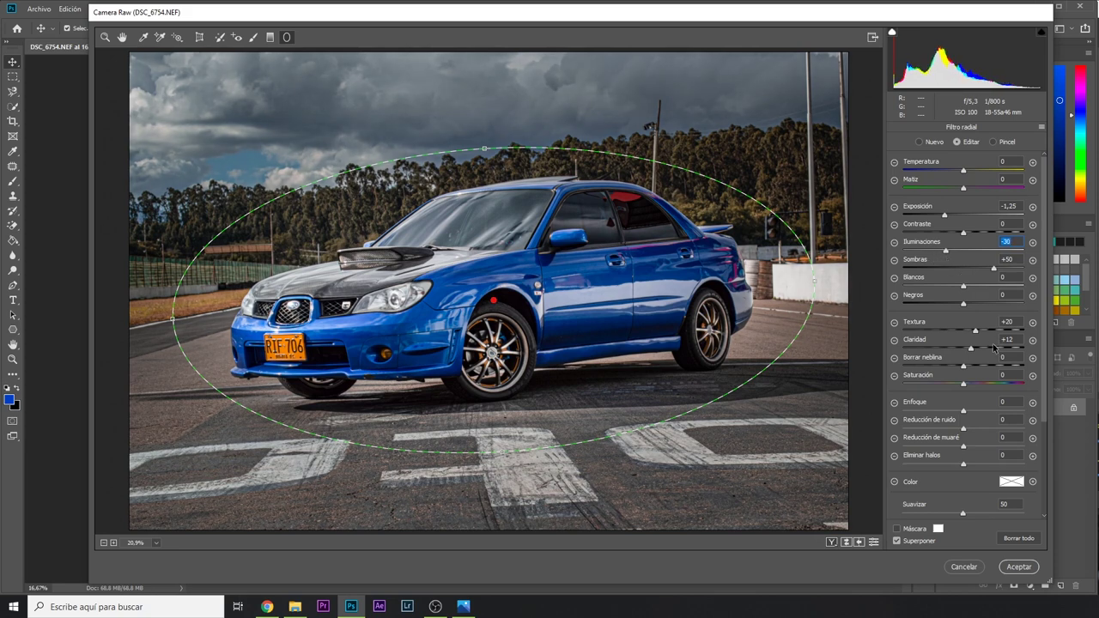
pyautogui.moveTo(976, 333)
pyautogui.mouseDown()
pyautogui.moveTo(986, 343)
pyautogui.moveTo(969, 342)
pyautogui.mouseUp()
pyautogui.click(970, 348)
pyautogui.moveTo(966, 412); pyautogui.dragTo(948, 412)
pyautogui.moveTo(945, 217); pyautogui.dragTo(938, 216)
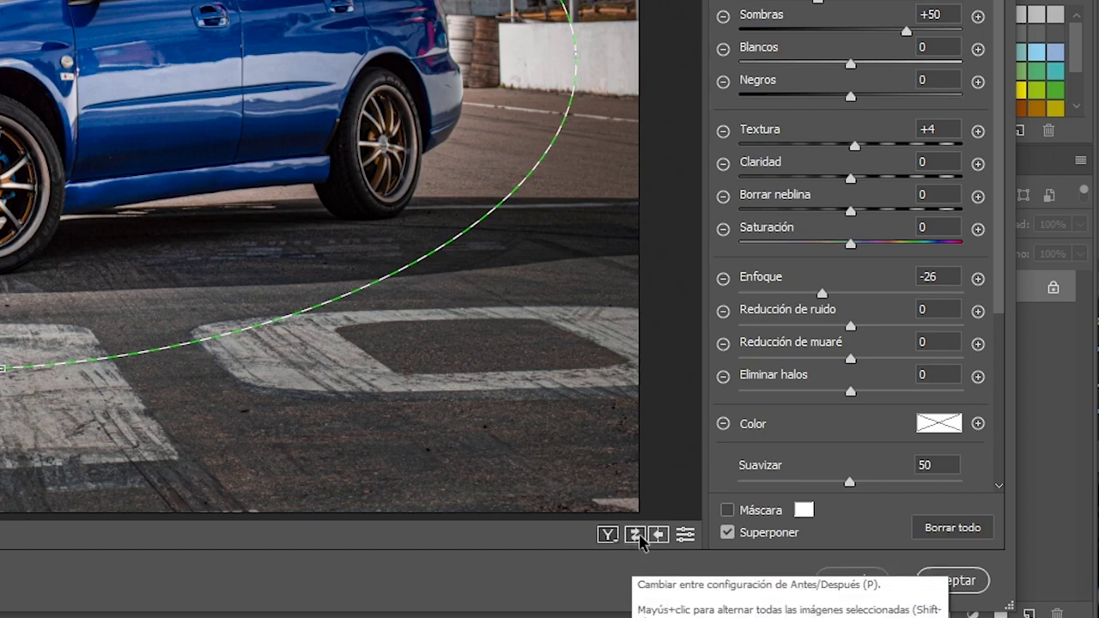
pyautogui.click(637, 536)
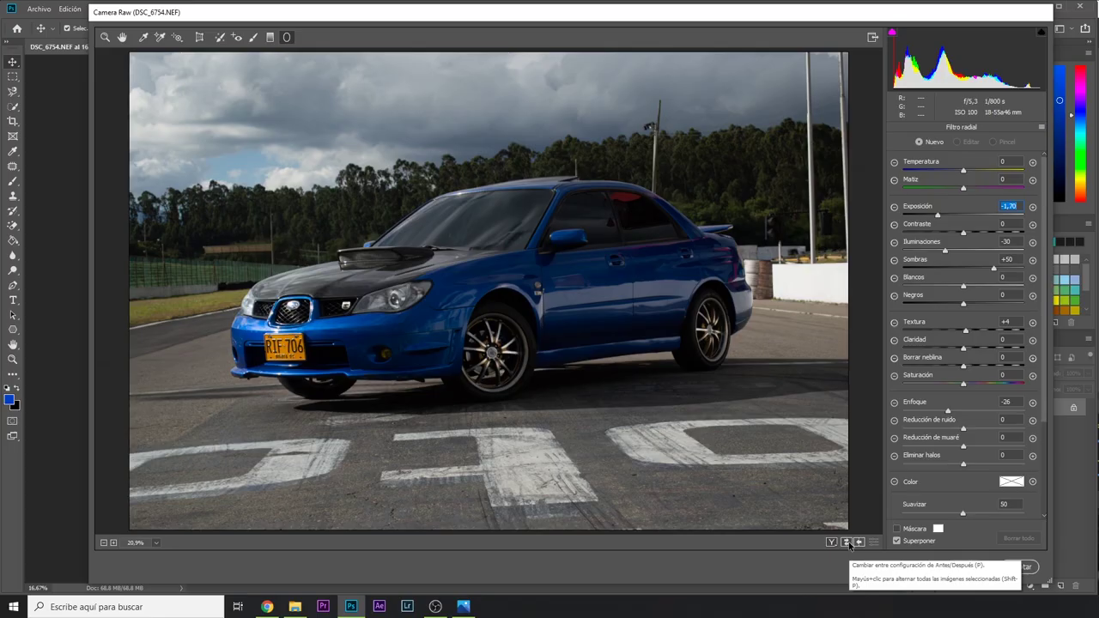
pyautogui.click(848, 542)
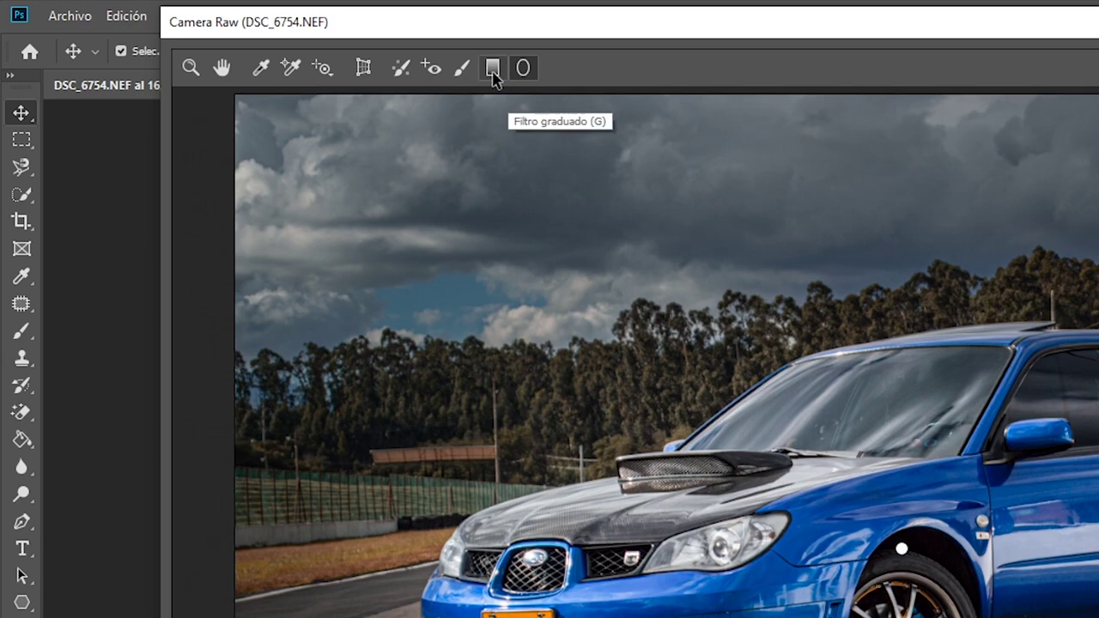
# Lay a graduated filter over the road, tilted up to the wheel, with deeper shadows
pyautogui.click(271, 41)
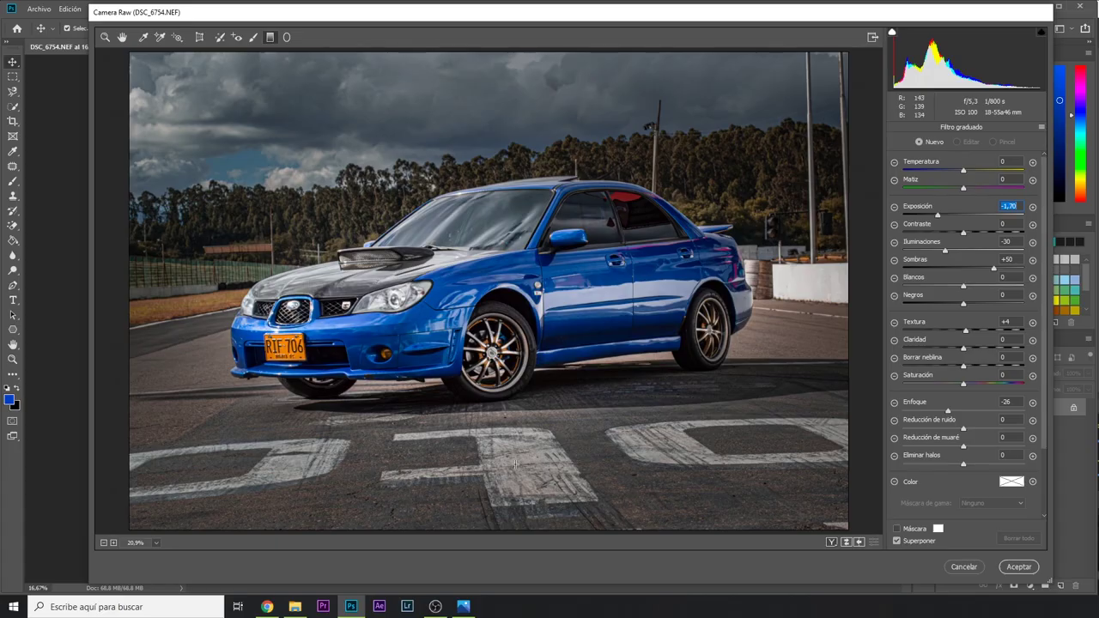
pyautogui.moveTo(515, 465); pyautogui.dragTo(510, 398)
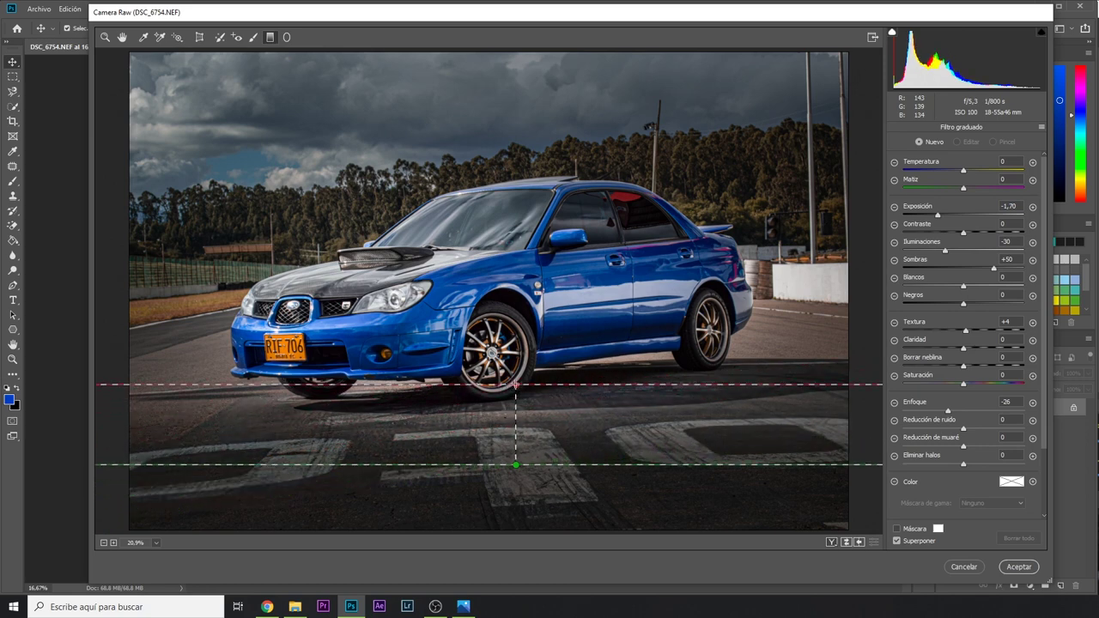
pyautogui.moveTo(510, 398); pyautogui.dragTo(513, 386)
pyautogui.moveTo(937, 214); pyautogui.dragTo(961, 217)
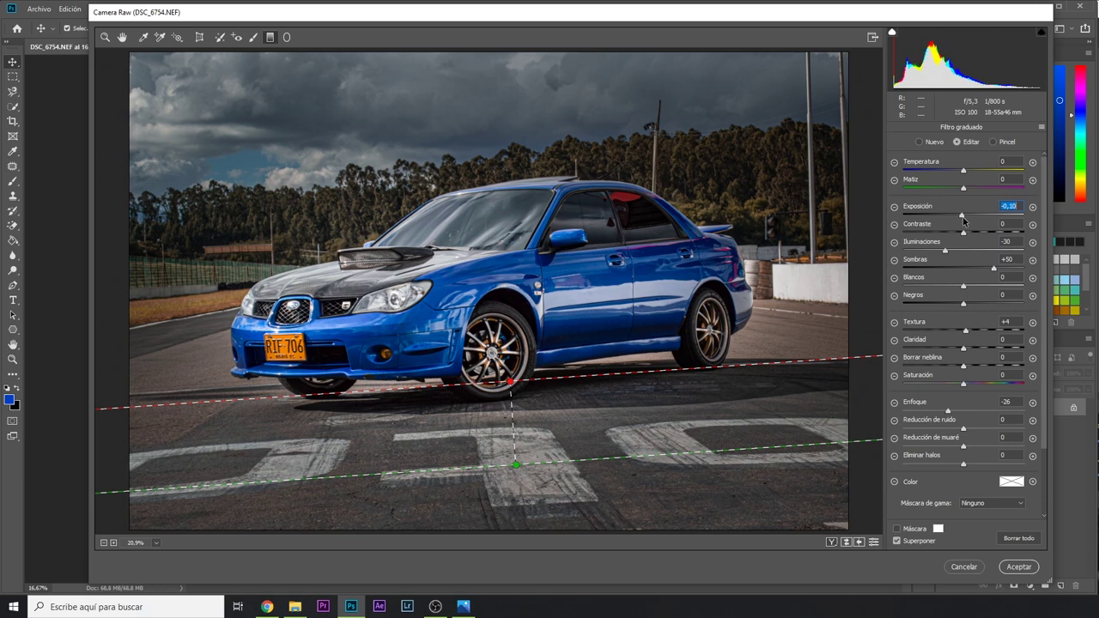
pyautogui.moveTo(993, 268)
pyautogui.mouseDown()
pyautogui.moveTo(891, 283)
pyautogui.moveTo(928, 270)
pyautogui.moveTo(925, 296)
pyautogui.moveTo(937, 300)
pyautogui.mouseUp()
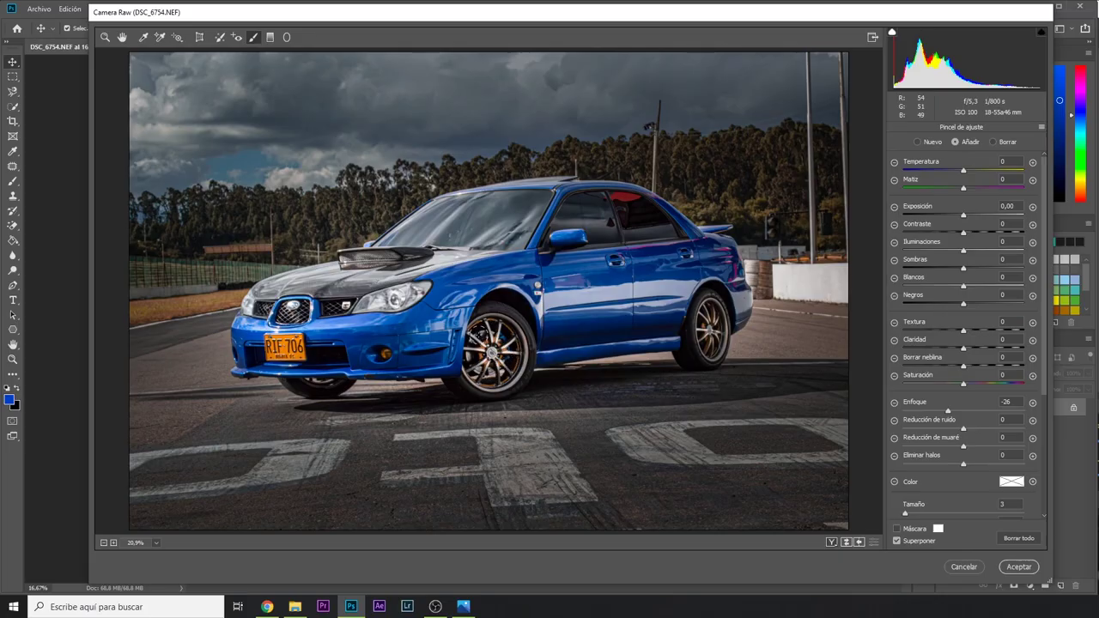
# Brush a brightening adjustment on the front wheel and show its mask as a red overlay
pyautogui.click(509, 334)
pyautogui.moveTo(962, 215); pyautogui.dragTo(978, 217)
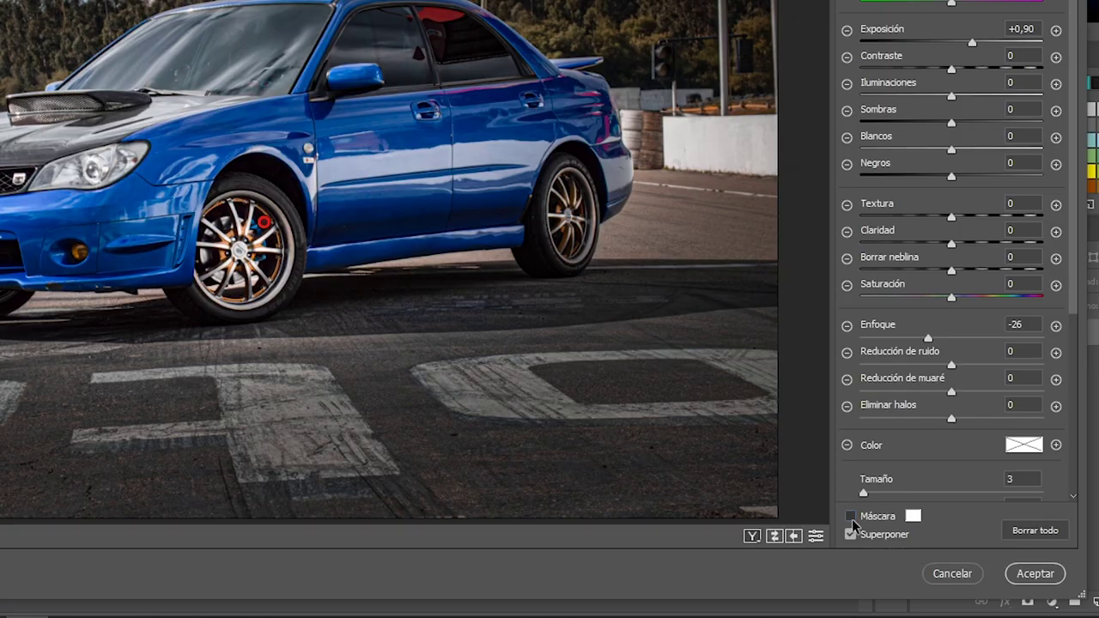
pyautogui.click(851, 516)
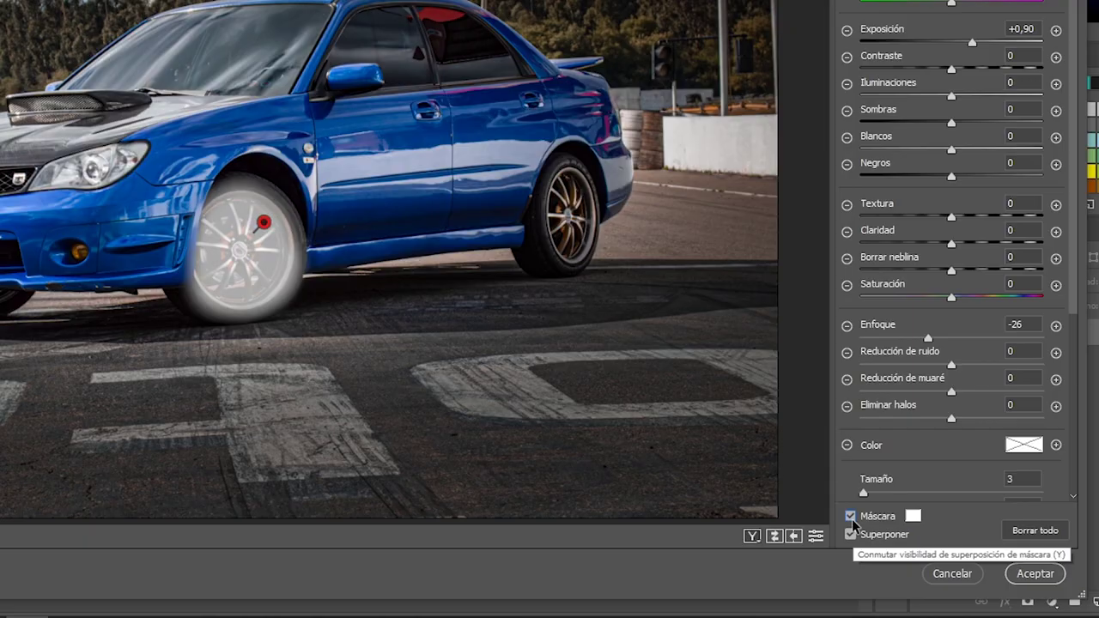
pyautogui.click(913, 516)
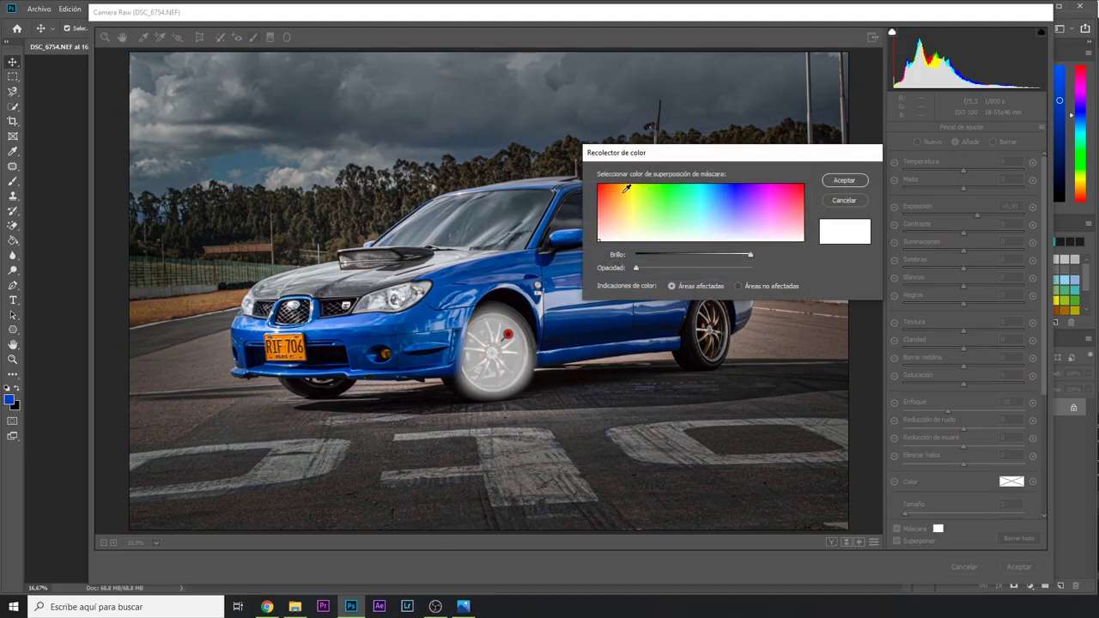
pyautogui.moveTo(627, 188); pyautogui.dragTo(591, 186)
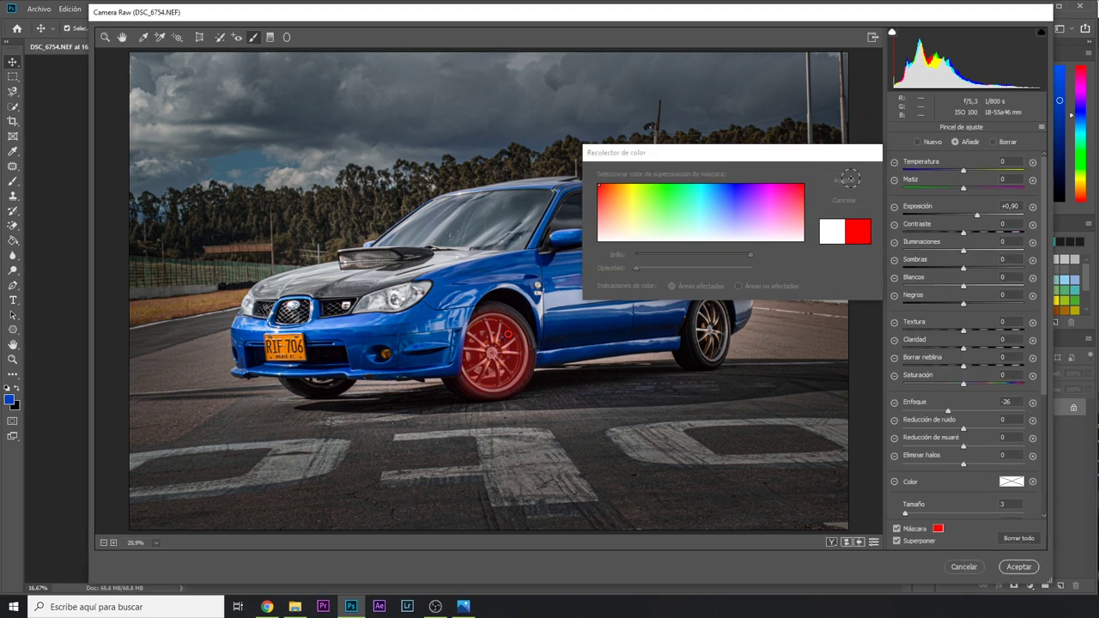
pyautogui.click(844, 180)
pyautogui.click(898, 529)
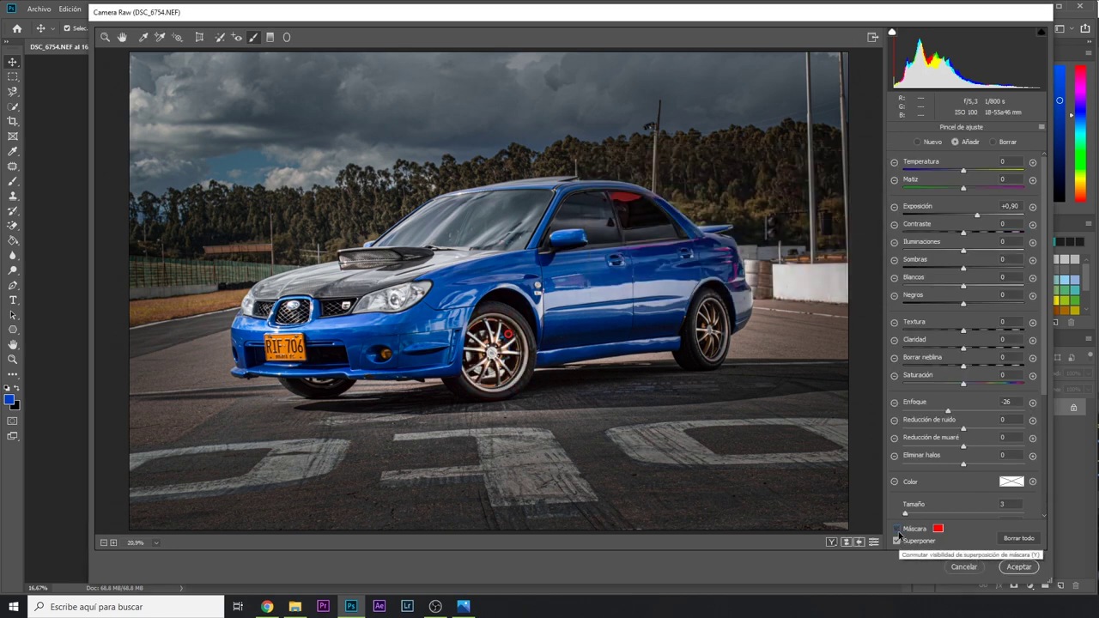
pyautogui.click(897, 530)
pyautogui.click(897, 530)
pyautogui.click(897, 529)
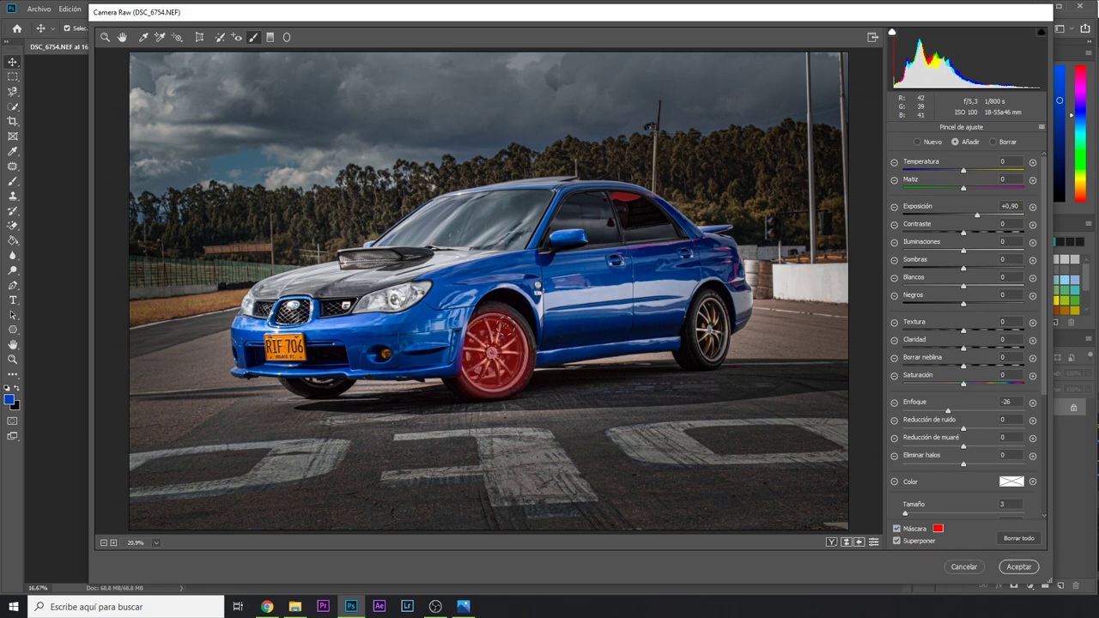
# Paint the rear wheel too, then set exposure +0,45, texture +29 and shadows +30
pyautogui.moveTo(702, 335)
pyautogui.mouseDown()
pyautogui.moveTo(711, 312)
pyautogui.moveTo(711, 344)
pyautogui.mouseUp()
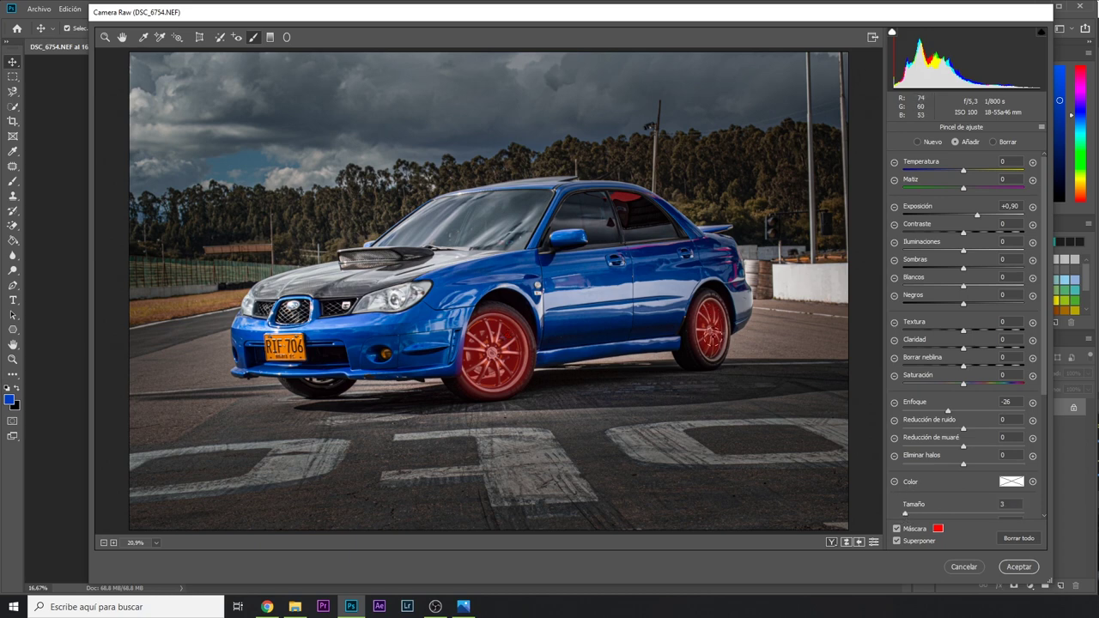
pyautogui.click(896, 528)
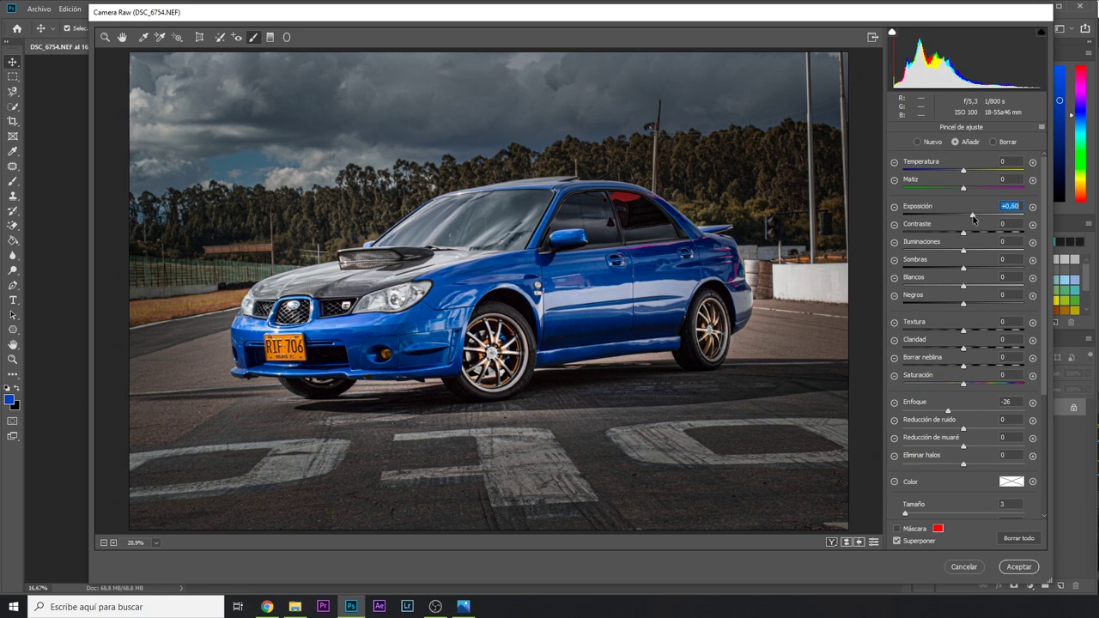
pyautogui.moveTo(978, 219); pyautogui.dragTo(971, 216)
pyautogui.moveTo(964, 329); pyautogui.dragTo(984, 334)
pyautogui.moveTo(963, 268)
pyautogui.mouseDown()
pyautogui.moveTo(983, 279)
pyautogui.moveTo(944, 289)
pyautogui.mouseUp()
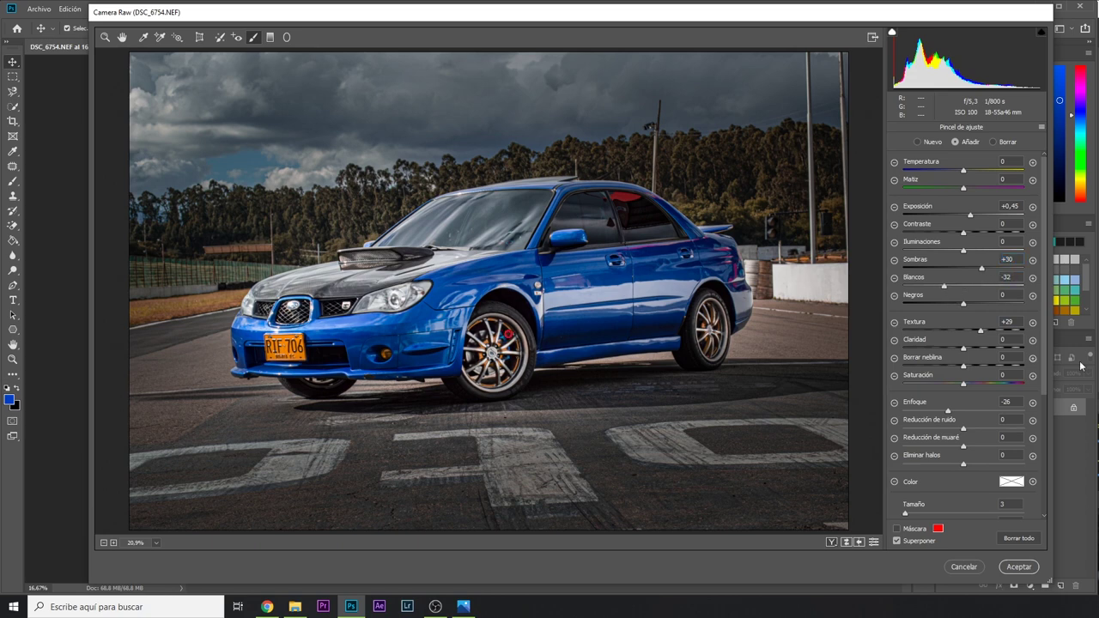
# Desaturate the reds to -95 plus the magentas and purples, and slightly lower orange saturation
pyautogui.click(105, 38)
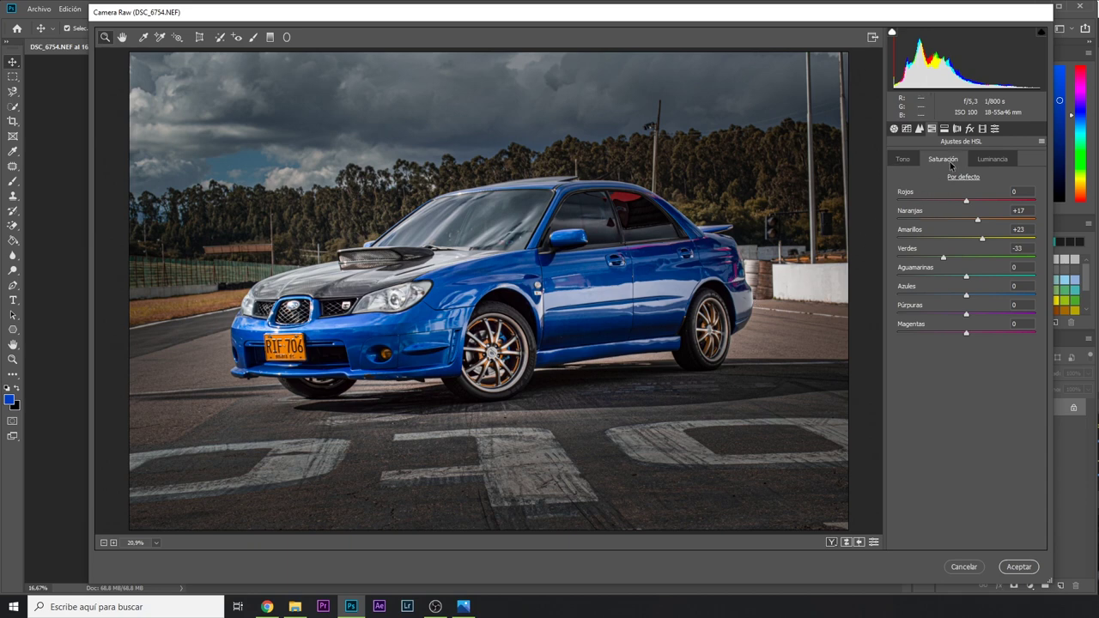
pyautogui.moveTo(967, 200); pyautogui.dragTo(901, 201)
pyautogui.moveTo(968, 328); pyautogui.dragTo(898, 334)
pyautogui.moveTo(963, 316); pyautogui.dragTo(906, 316)
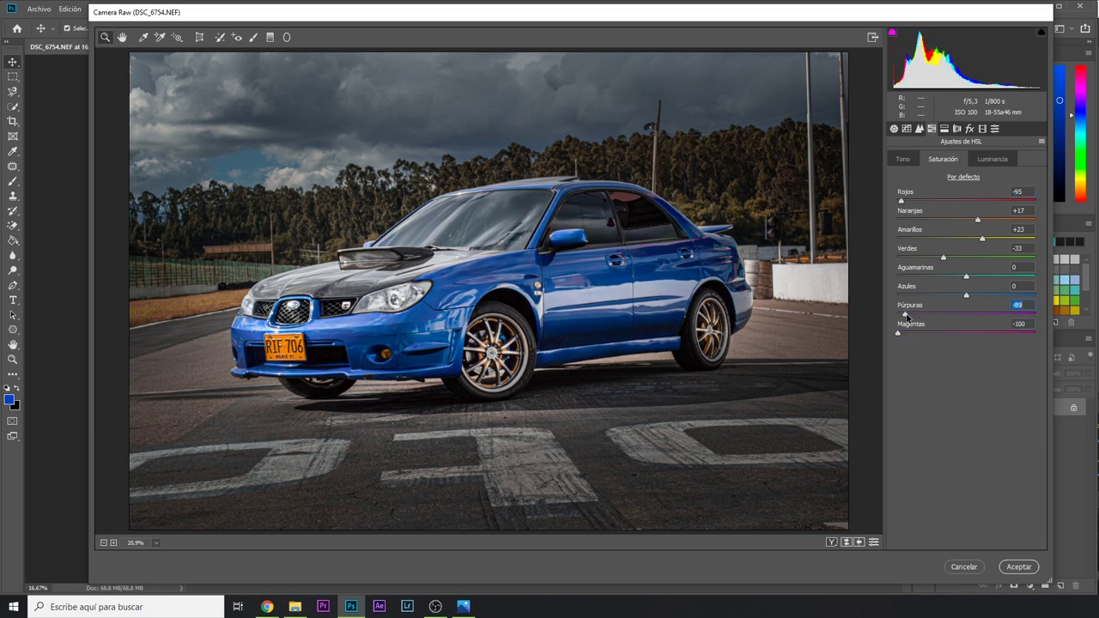
pyautogui.moveTo(978, 222); pyautogui.dragTo(954, 226)
# Boost blue saturation to +47, shift the blue hue to +8, and apply the Camera Raw edits
pyautogui.moveTo(966, 297); pyautogui.dragTo(998, 297)
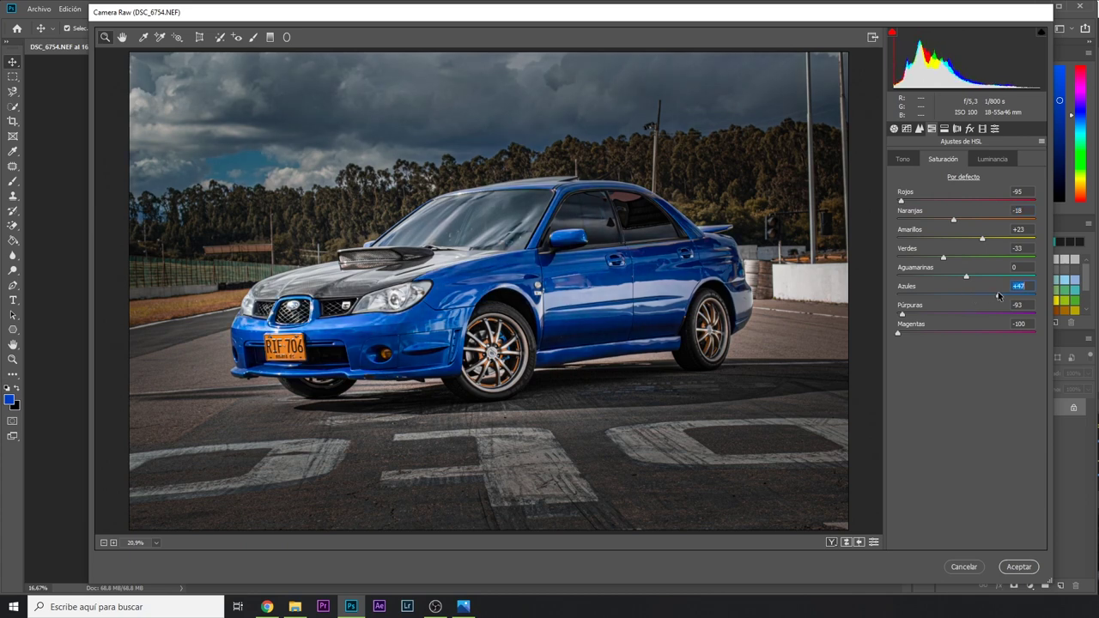
pyautogui.click(907, 162)
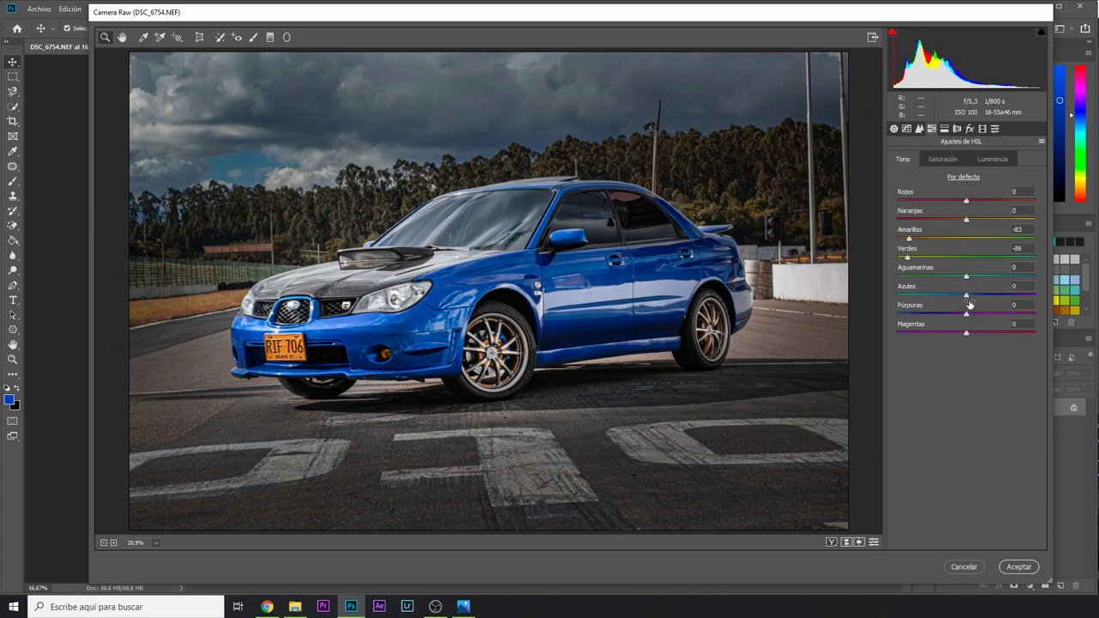
pyautogui.moveTo(967, 295); pyautogui.dragTo(973, 296)
pyautogui.click(1018, 566)
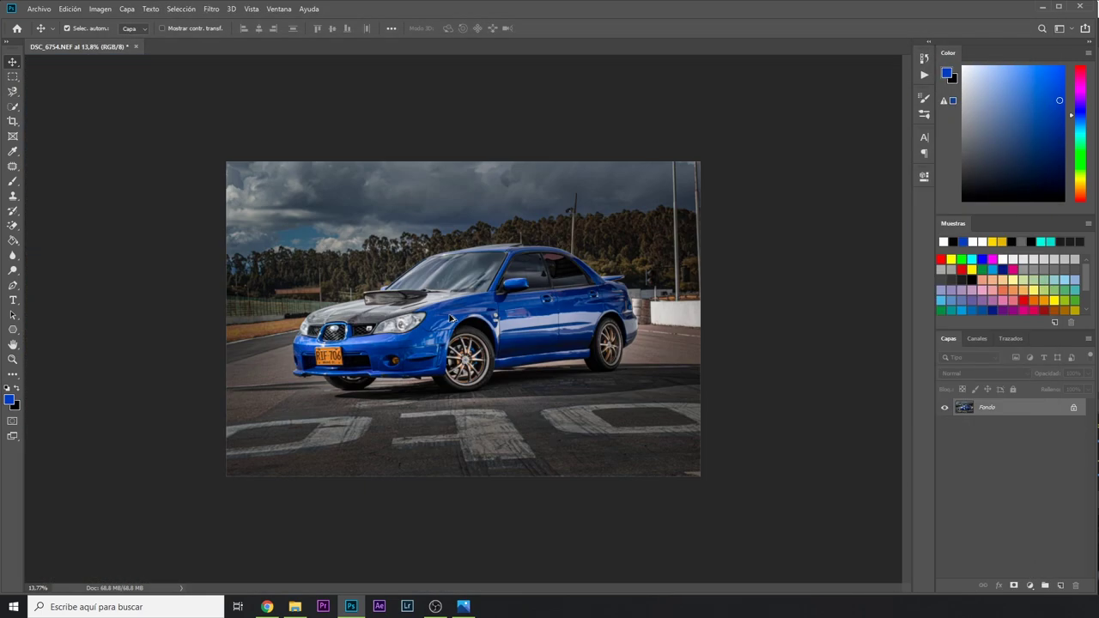
# Drag the photographer's logo plate PNG into the photo and move it onto the front bumper
pyautogui.scroll(1, 453, 327)
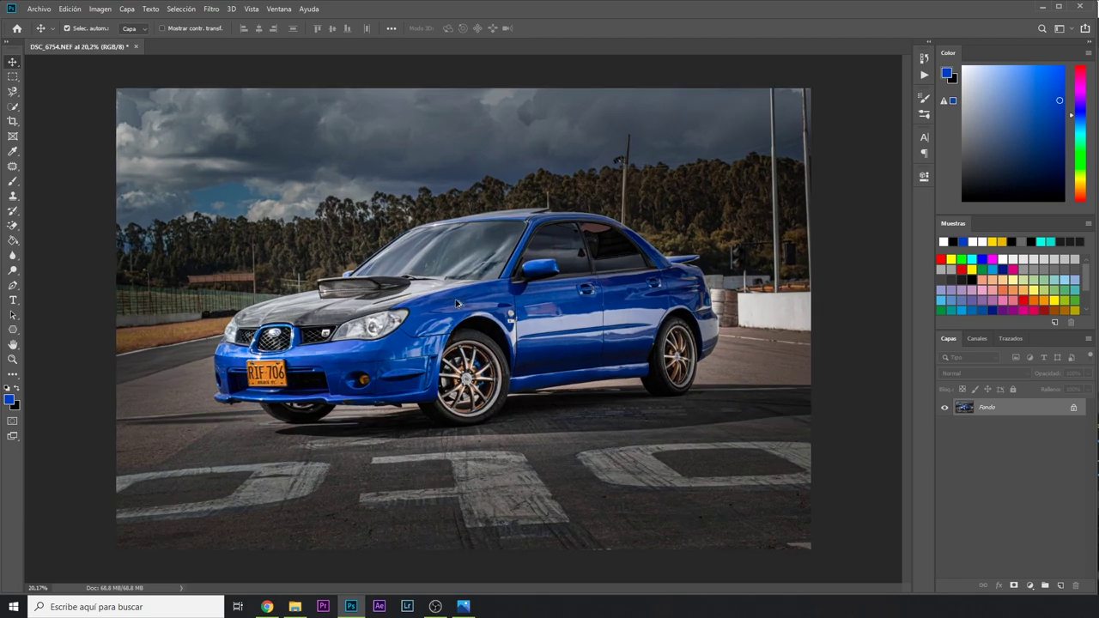
pyautogui.scroll(-1, 456, 301)
pyautogui.scroll(2, 438, 334)
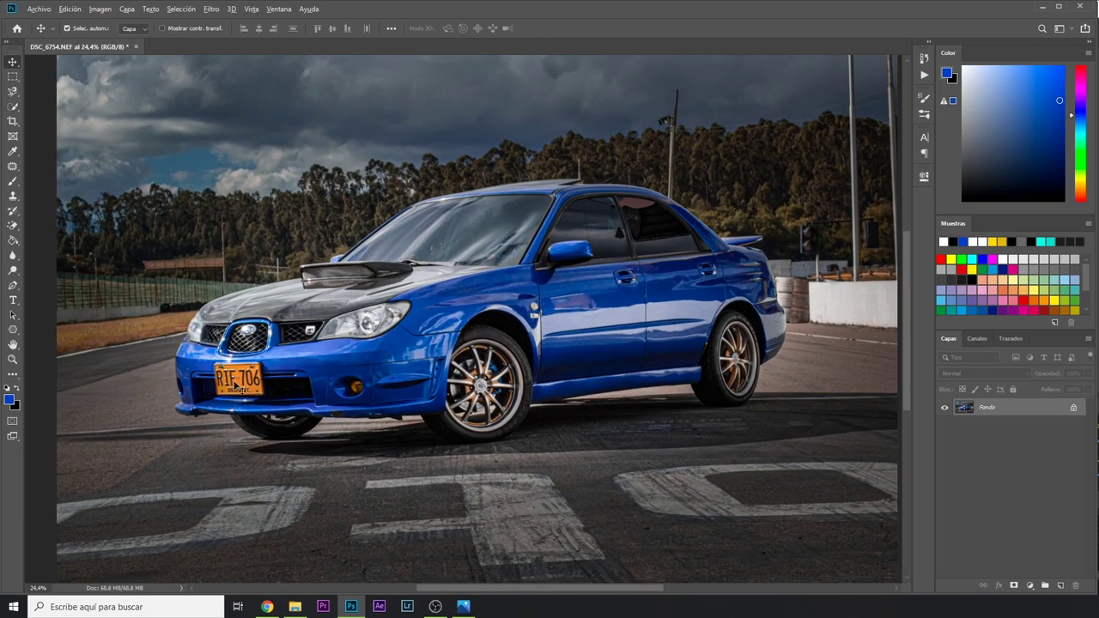
pyautogui.hscroll(-1, 237, 386)
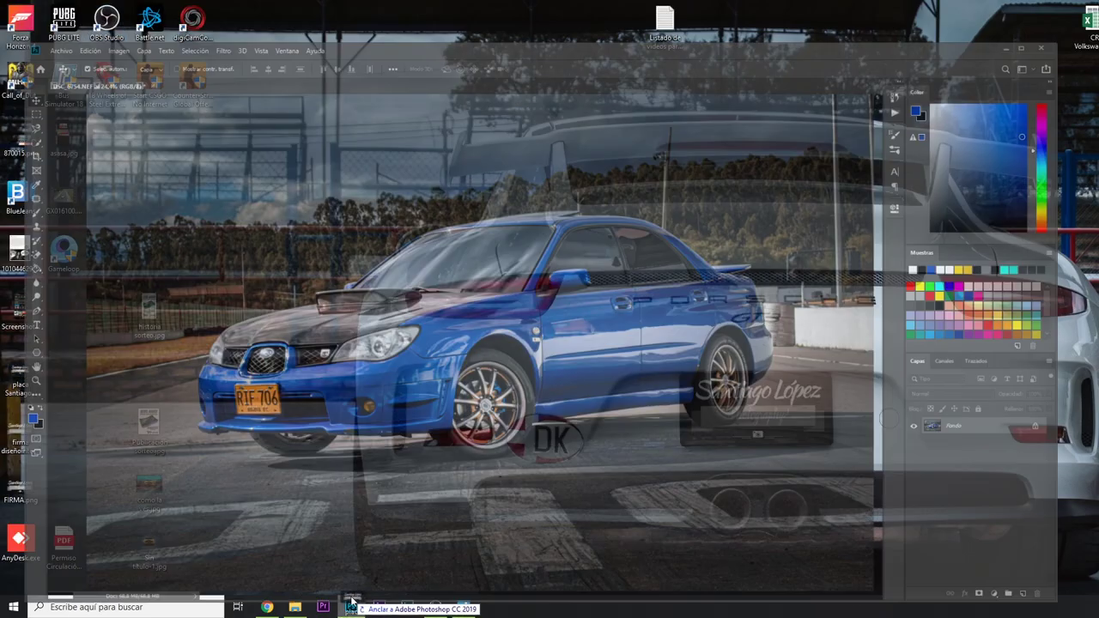
pyautogui.moveTo(373, 559); pyautogui.dragTo(404, 320)
pyautogui.moveTo(465, 345); pyautogui.dragTo(249, 401)
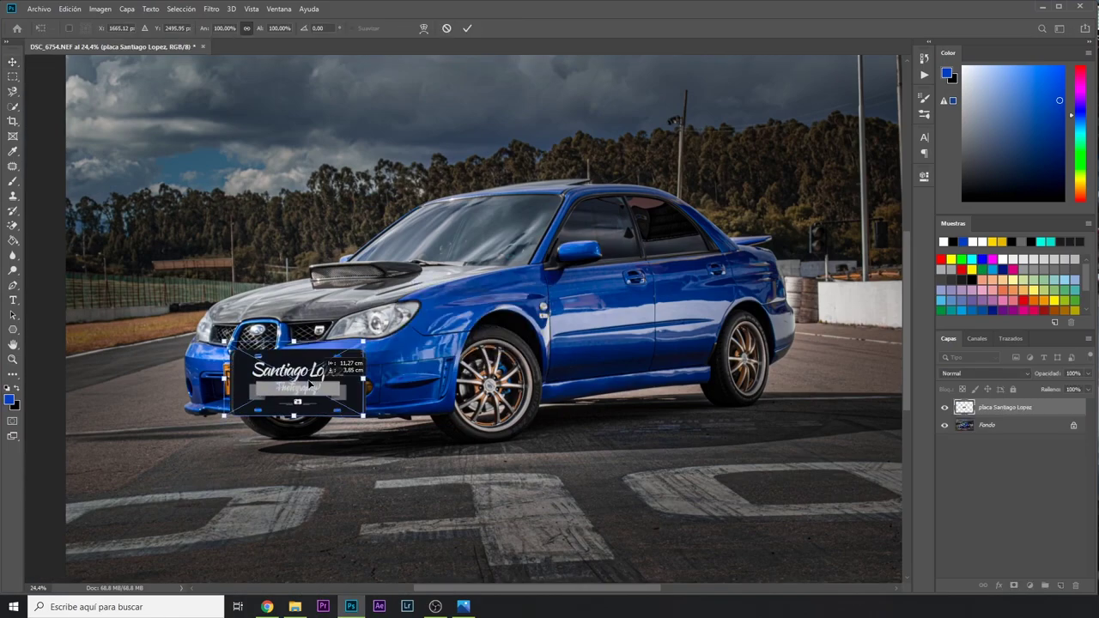
# Shrink and angle the logo plate to fit the front licence plate, then commit it
pyautogui.scroll(2, 249, 401)
pyautogui.scroll(2, 249, 401)
pyautogui.scroll(2, 250, 401)
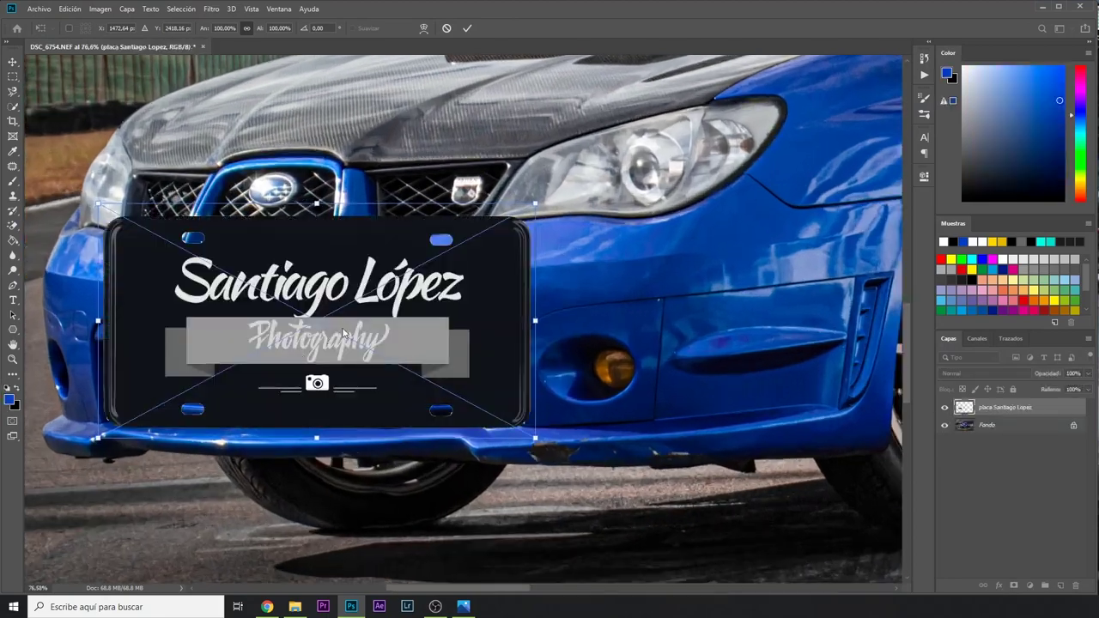
pyautogui.moveTo(513, 213); pyautogui.dragTo(404, 278)
pyautogui.scroll(2, 249, 327)
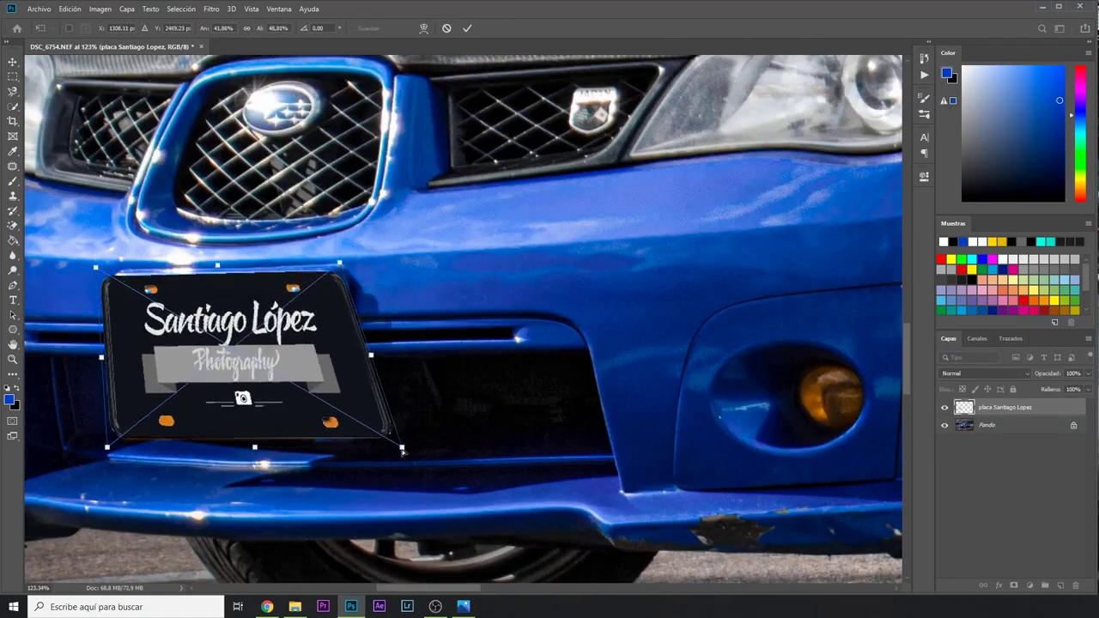
pyautogui.moveTo(236, 442); pyautogui.dragTo(235, 452)
pyautogui.press('Return')
pyautogui.scroll(-6, 236, 453)
pyautogui.scroll(-3, 388, 375)
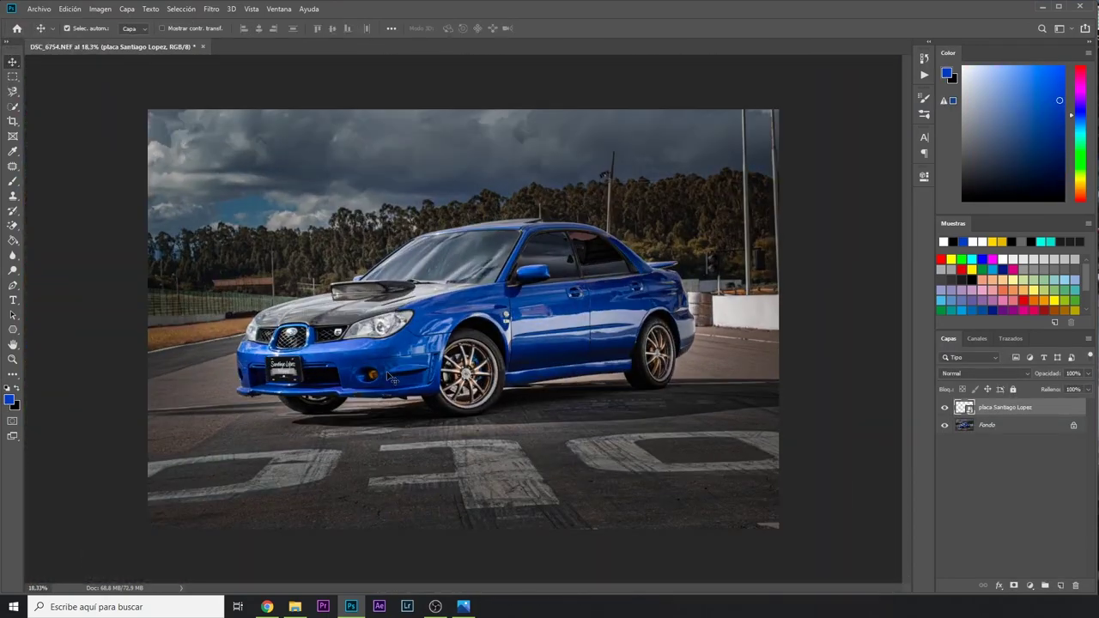